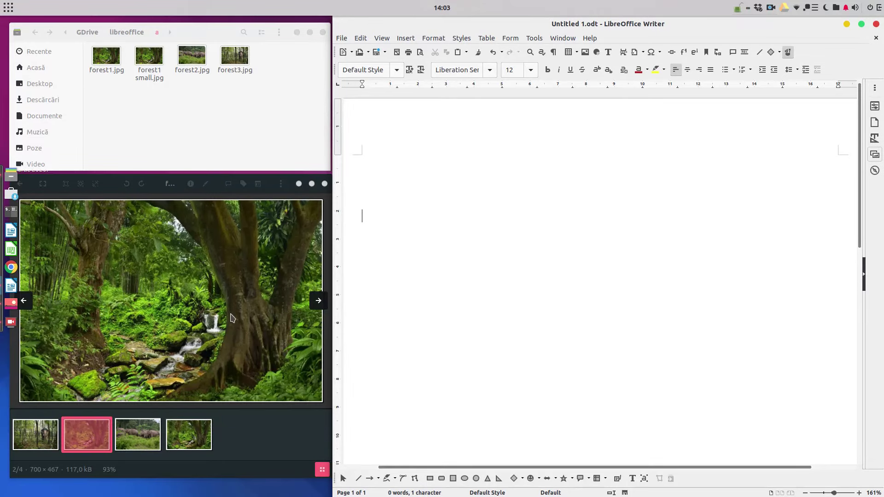
Step: Compare the small and full-size versions of the forest stream picture in the image viewer
left_click(194, 438)
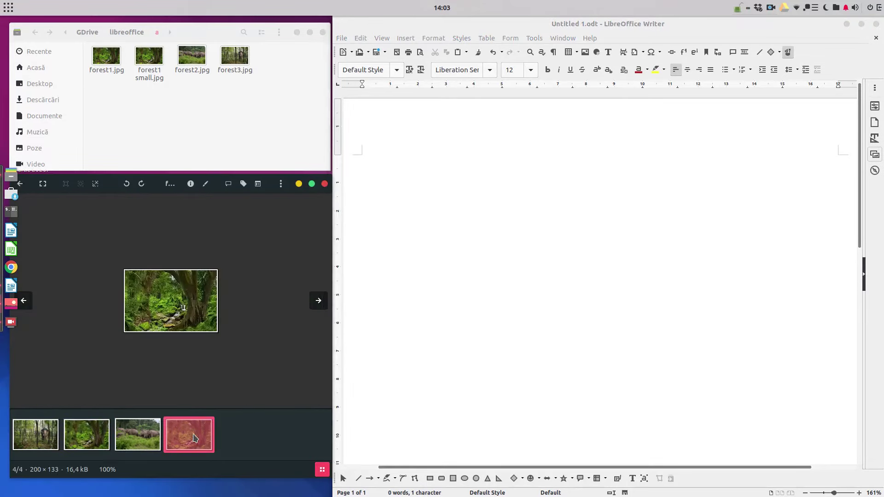
left_click(107, 432)
left_click(201, 437)
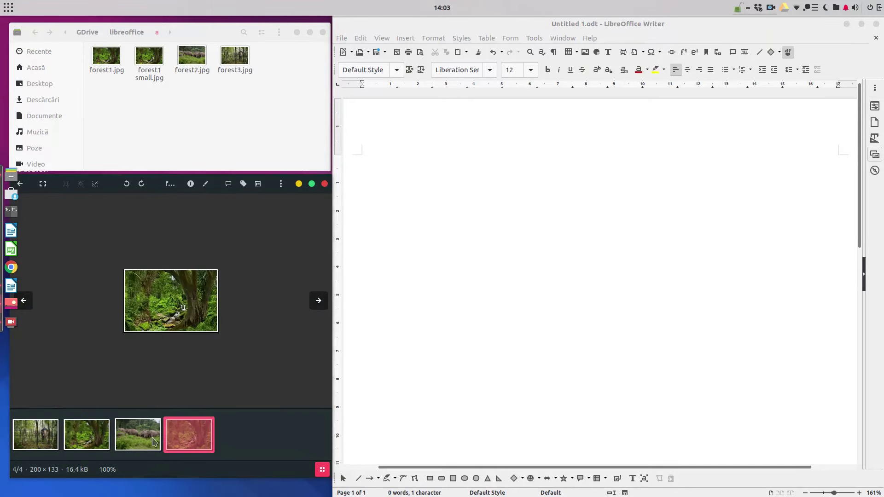
left_click(87, 434)
Step: Insert the image forest1.jpg at the start of the blank document
left_click(471, 290)
left_click(410, 159)
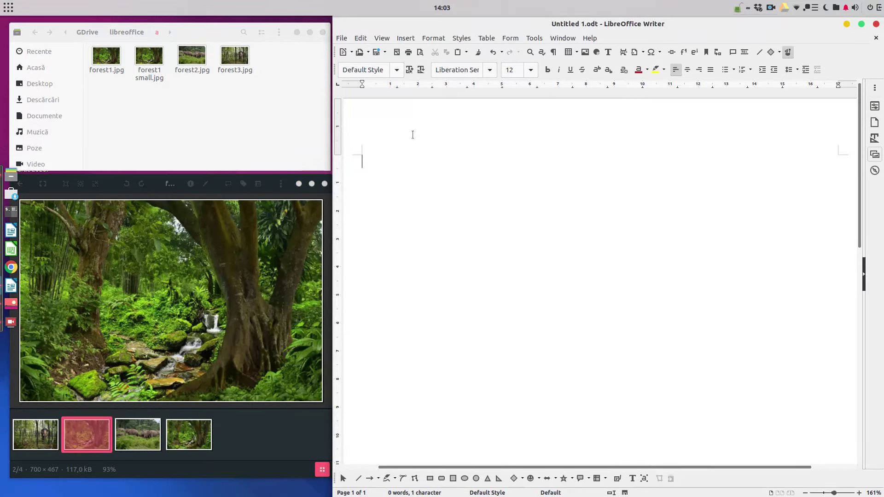
mouse_move(408, 144)
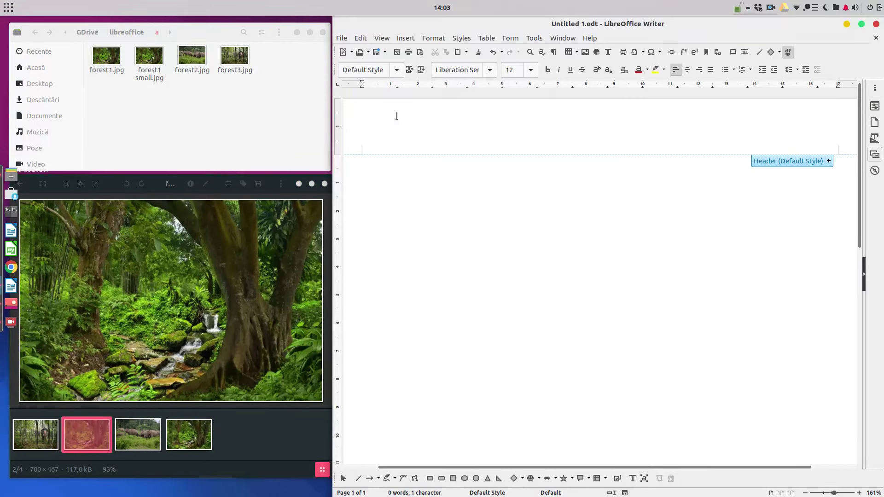
left_click(405, 38)
key("Escape")
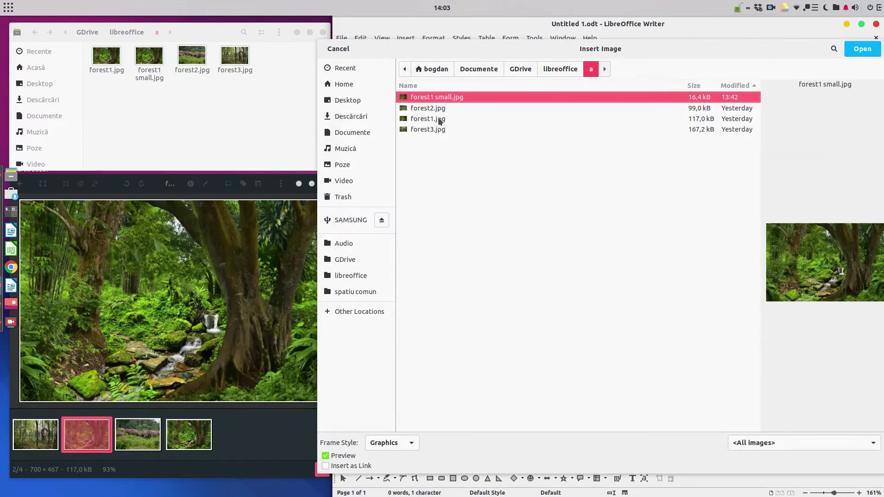
double_click(428, 119)
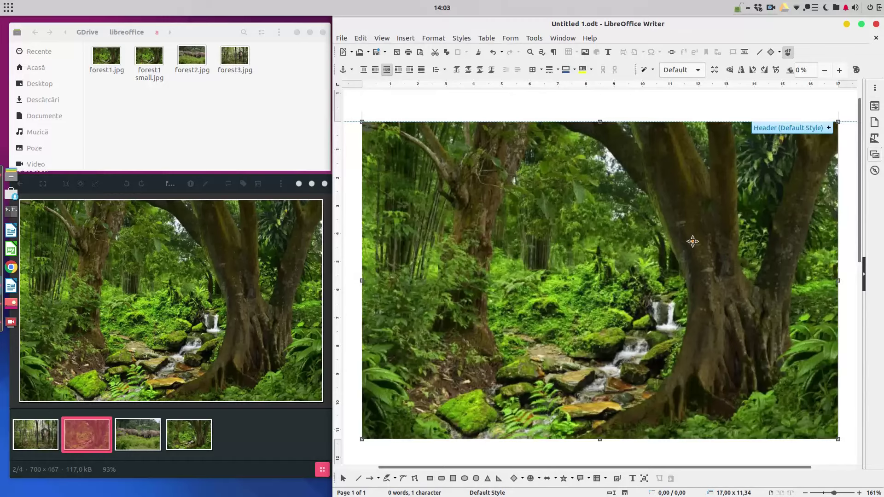
Step: Insert forest1 small.jpg below the large forest image and move it to the left margin
scroll(693, 241, "down", 1)
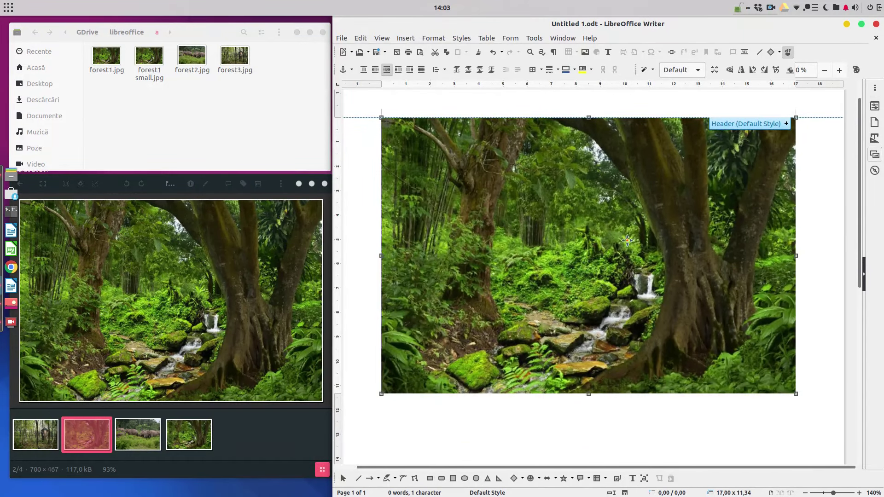
scroll(630, 235, "down", 5)
left_click(449, 282)
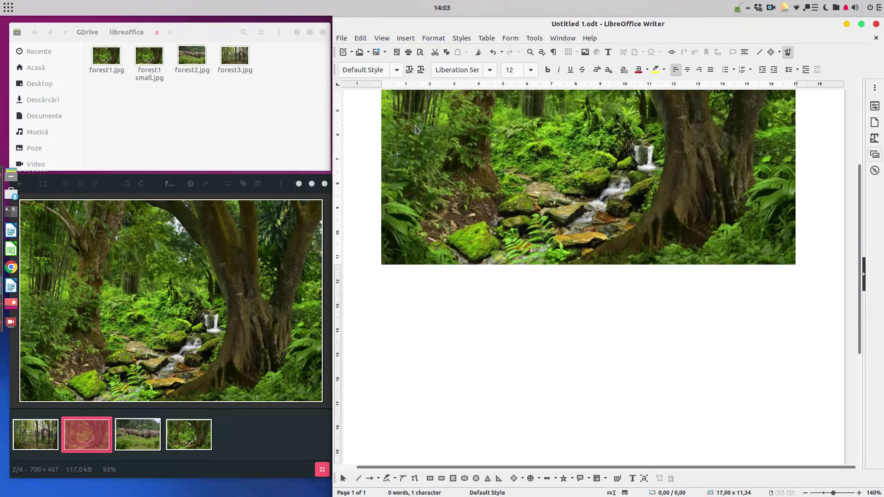
left_click(406, 37)
left_click(419, 73)
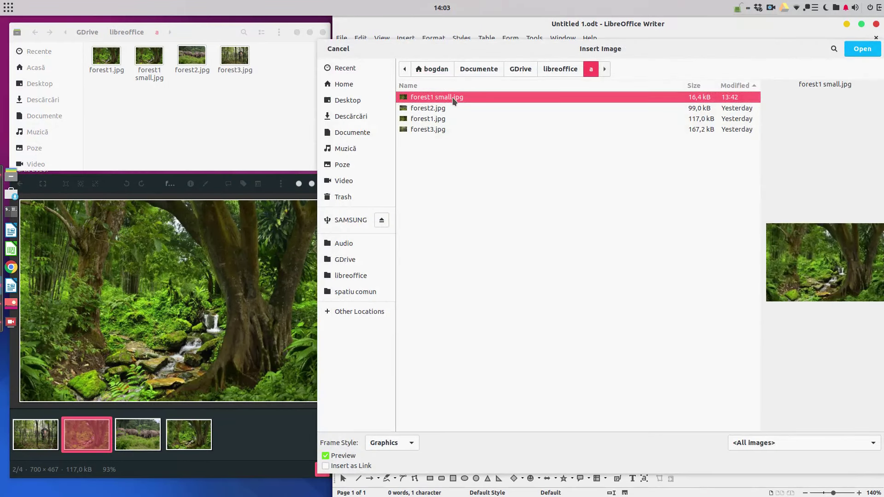
double_click(452, 97)
left_click_drag(624, 303, 482, 294)
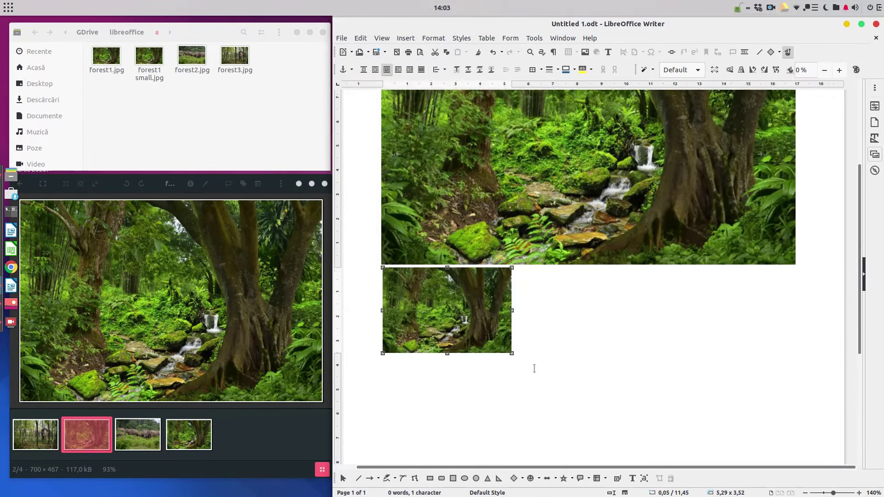
Step: Enlarge the small forest image to about 16.56 × 11.01 cm and compare its sharpness with the image above
left_click_drag(510, 353, 783, 373)
scroll(558, 339, "down", 2)
scroll(558, 339, "up", 5)
scroll(558, 339, "down", 5)
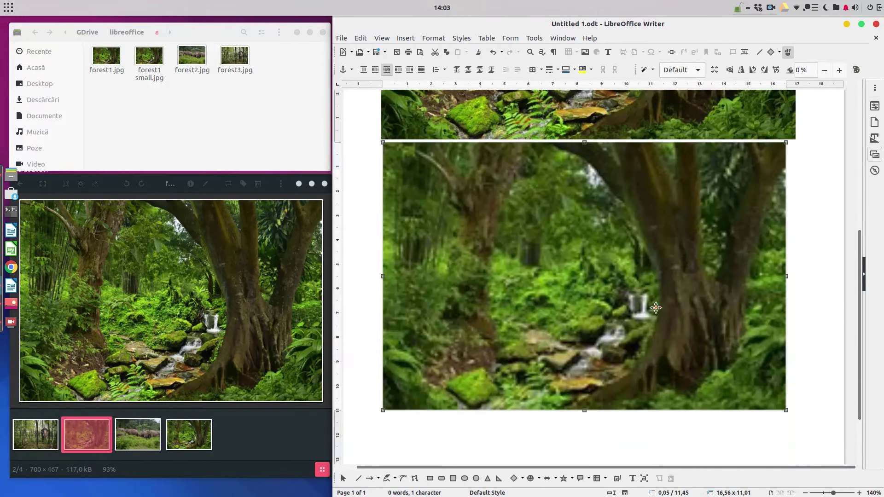
Step: Delete both forest images from the document, checking the small picture in the image viewer in between
key("Delete")
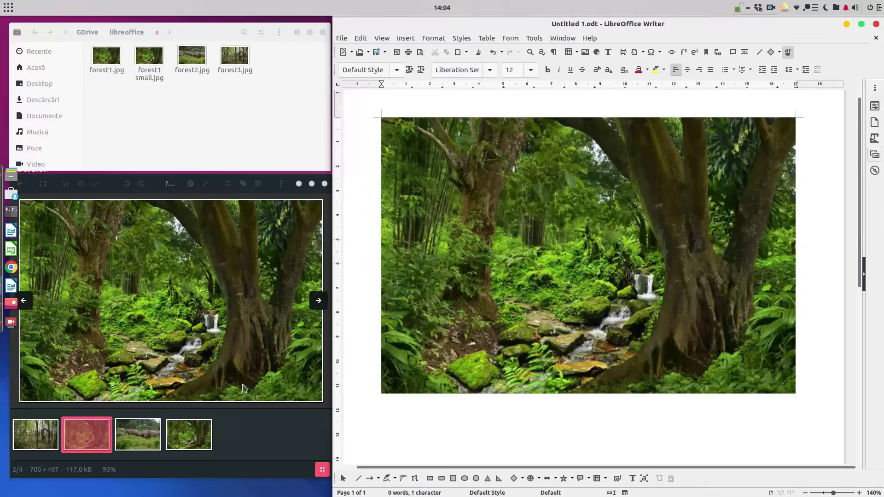
left_click(201, 431)
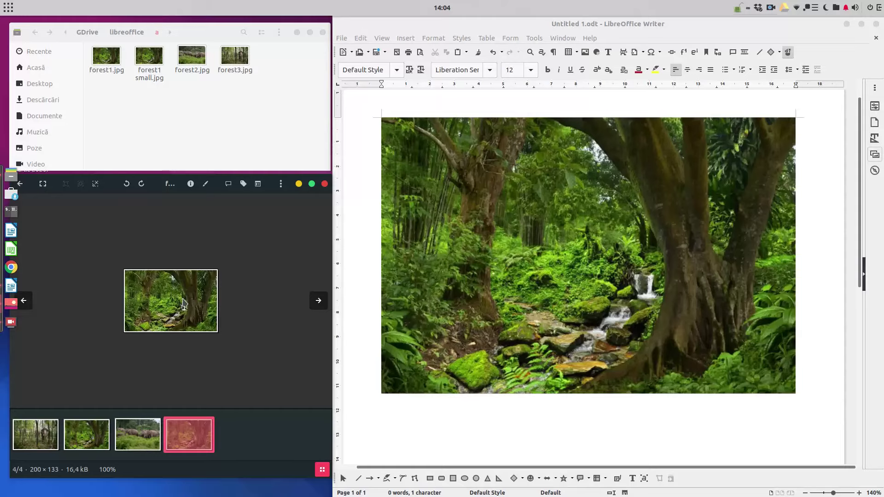
left_click(571, 249)
key("Delete")
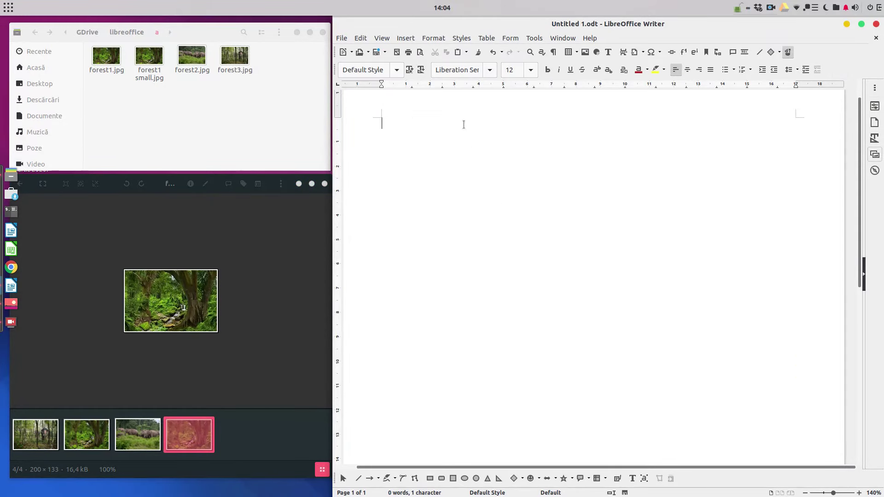
Step: Insert the image forest1 small.jpg into the emptied document
left_click(406, 39)
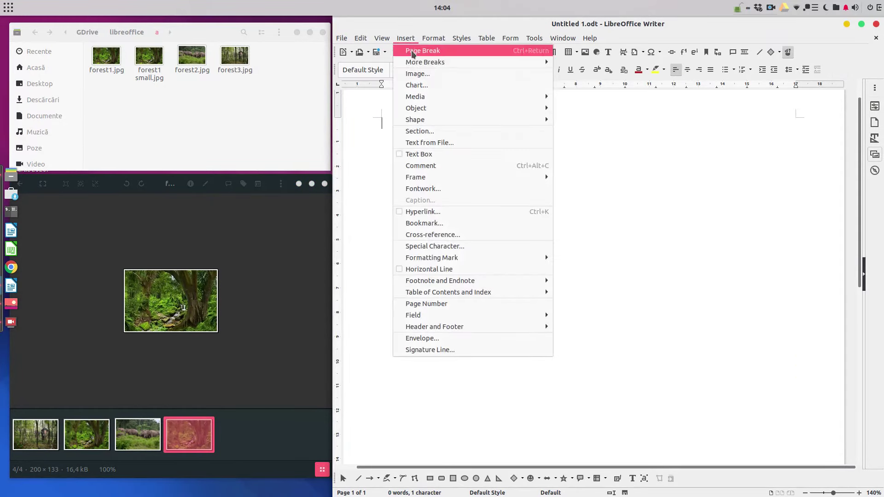
left_click(413, 80)
double_click(463, 97)
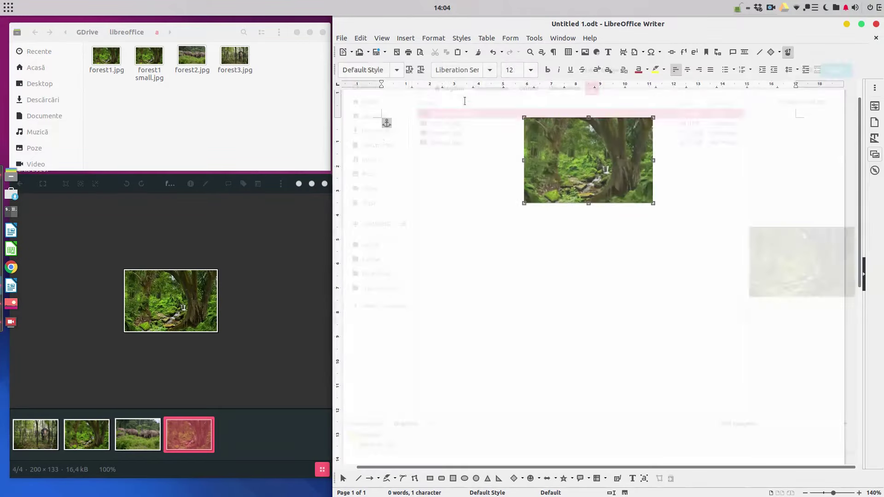
Step: Shrink the inserted image to about 3.34 × 2.22 cm and place it at the page's upper-left margin
left_click_drag(649, 200, 632, 187)
left_click_drag(602, 150, 450, 160)
left_click_drag(489, 196, 465, 170)
left_click(566, 184)
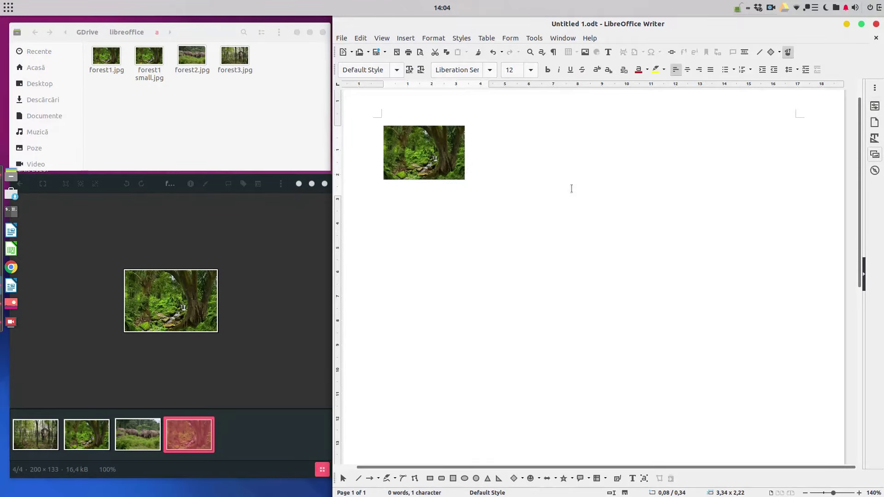
Step: Enlarge the shrunken forest image to about 13.66 × 9.08 cm and delete it
left_click(460, 155)
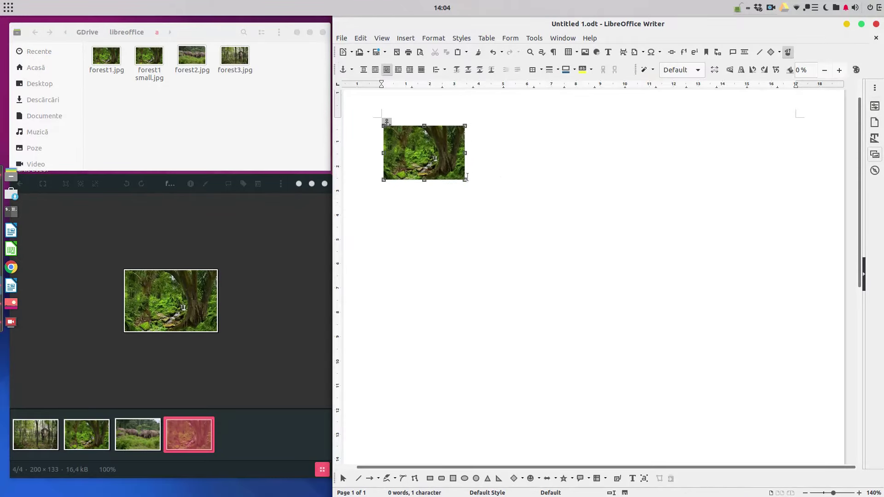
left_click_drag(465, 180, 714, 269)
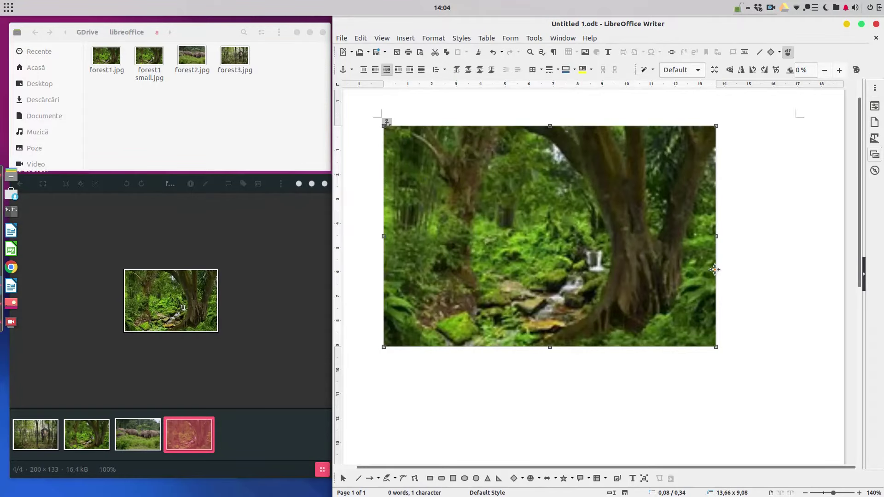
key("Delete")
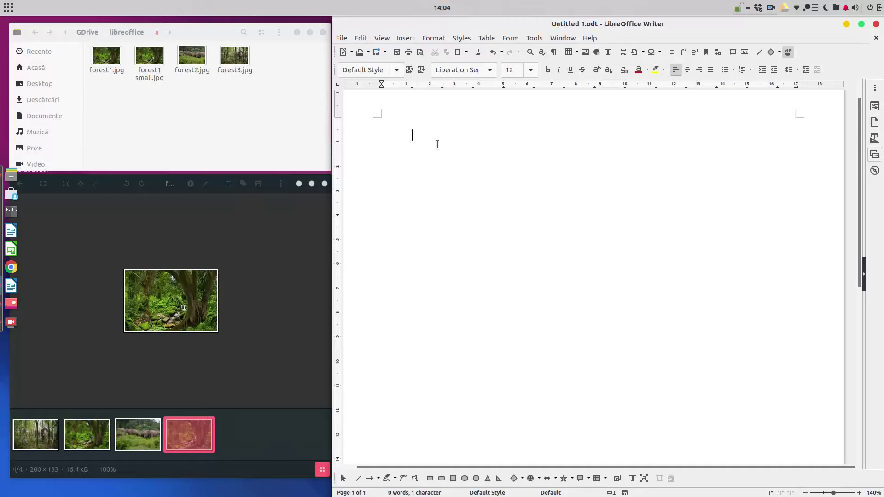
left_click(406, 39)
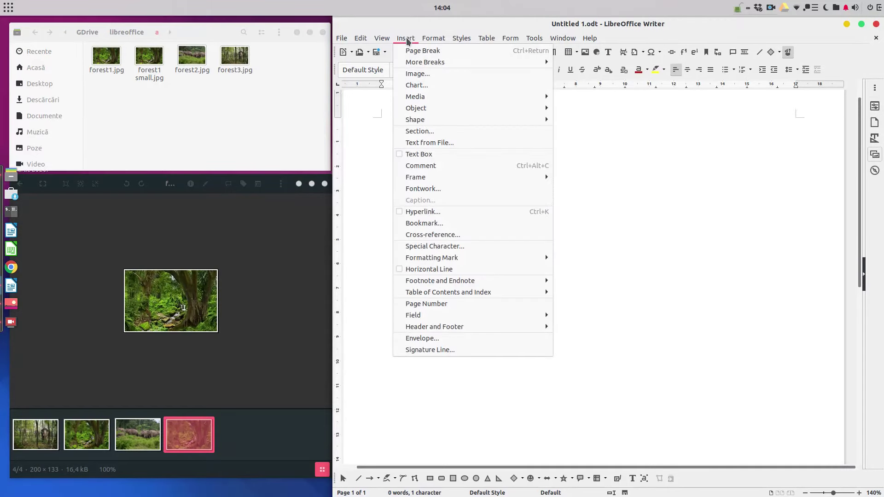
left_click(414, 73)
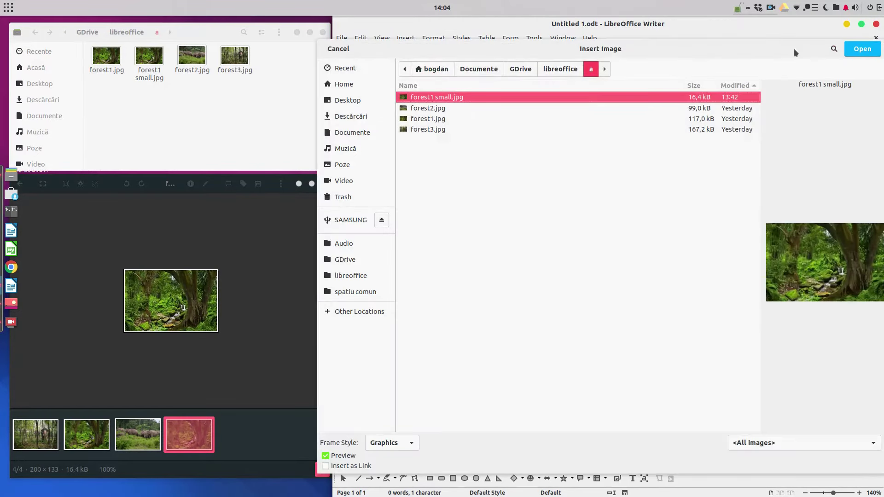
left_click(354, 52)
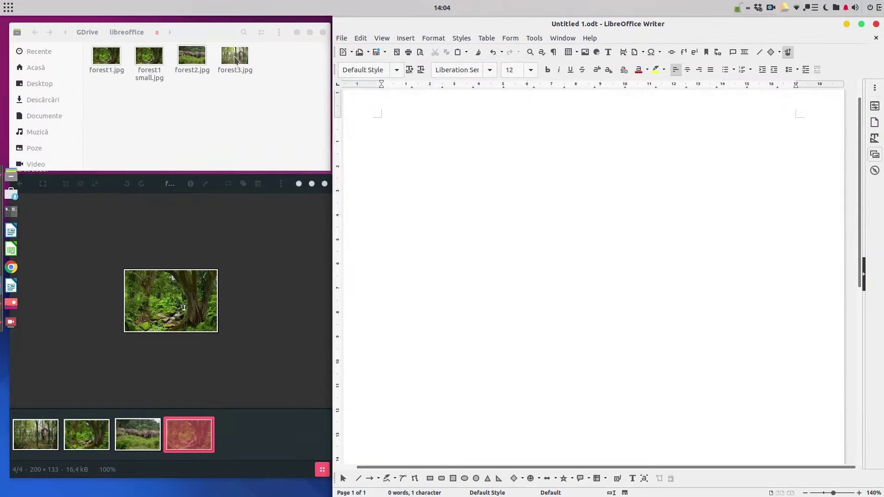
Step: Place forest1 small.jpg into the document directly from the file manager window and delete it again
left_click(156, 64)
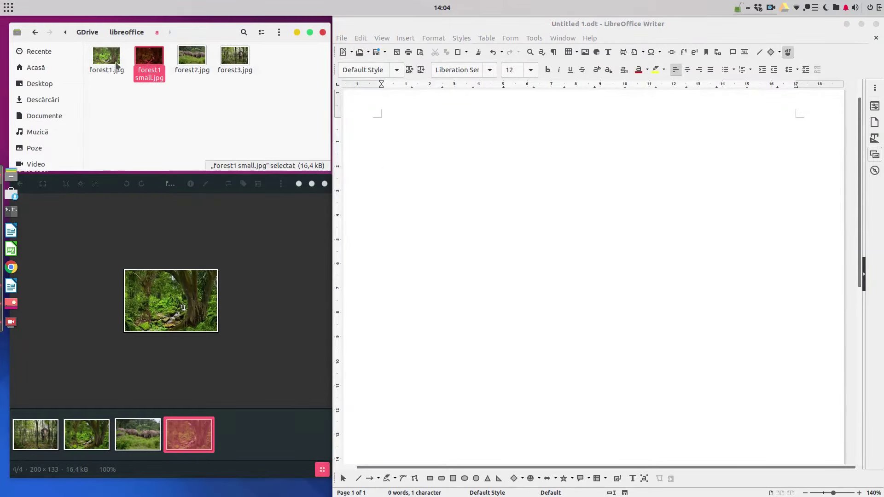
left_click_drag(154, 57, 434, 174)
left_click(678, 168)
left_click(612, 172)
key("Delete")
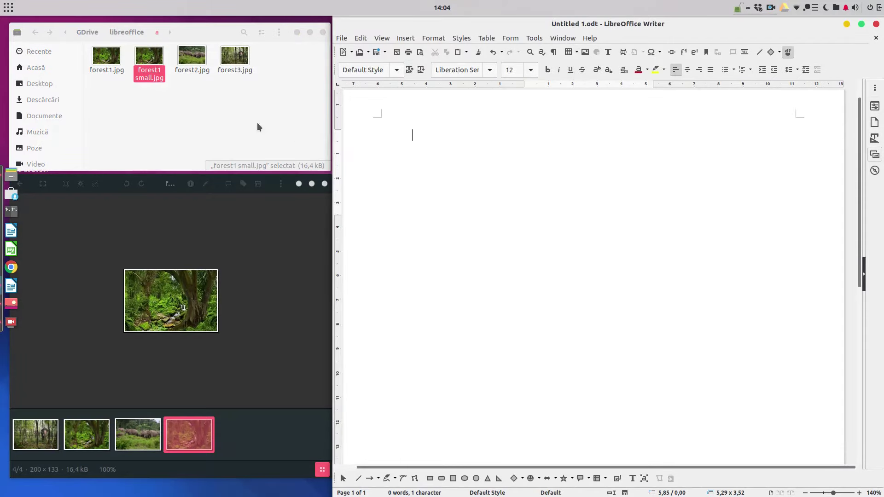
Step: Copy forest1 small.jpg in the file manager, paste it into the document and delete the pasted image
left_click(146, 59)
right_click(145, 59)
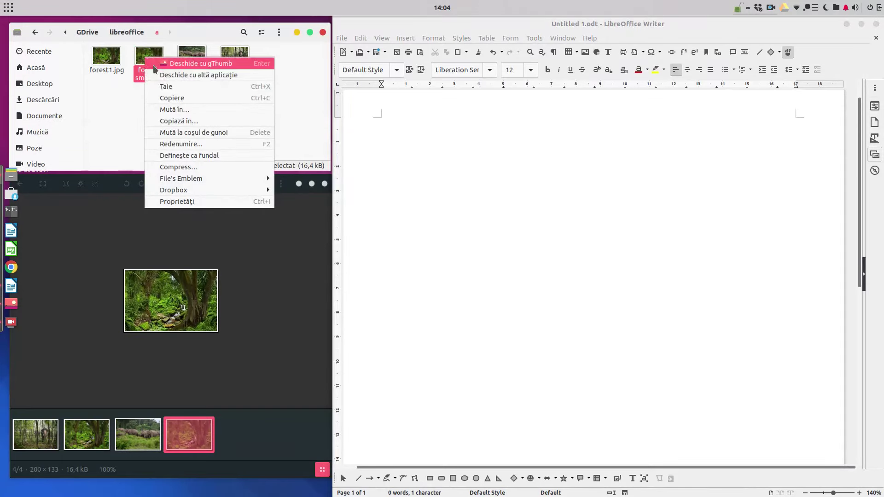
left_click(170, 99)
right_click(444, 131)
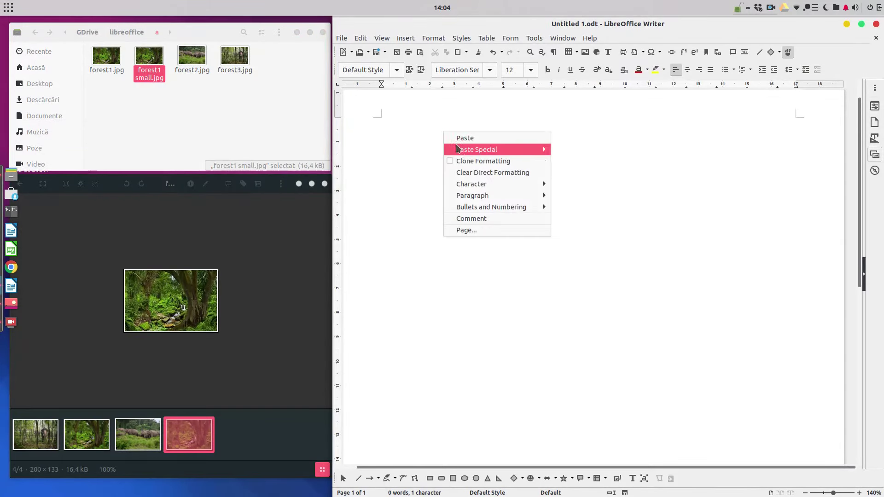
left_click(463, 140)
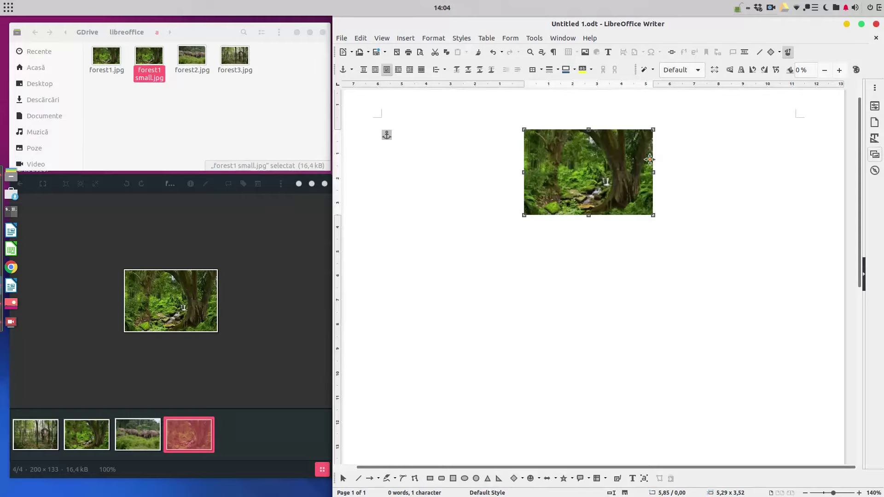
key("Delete")
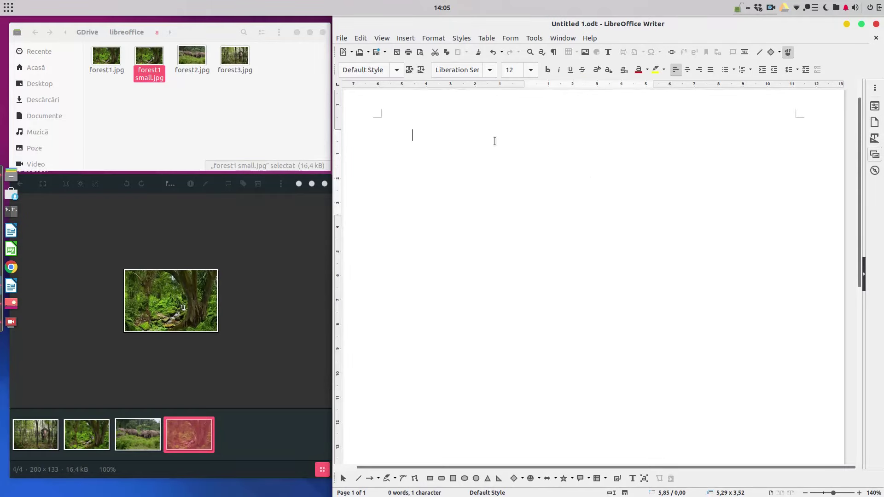
Step: Open the Scanner dialog for inserting a scanned image, examine its settings and cancel it
left_click(467, 41)
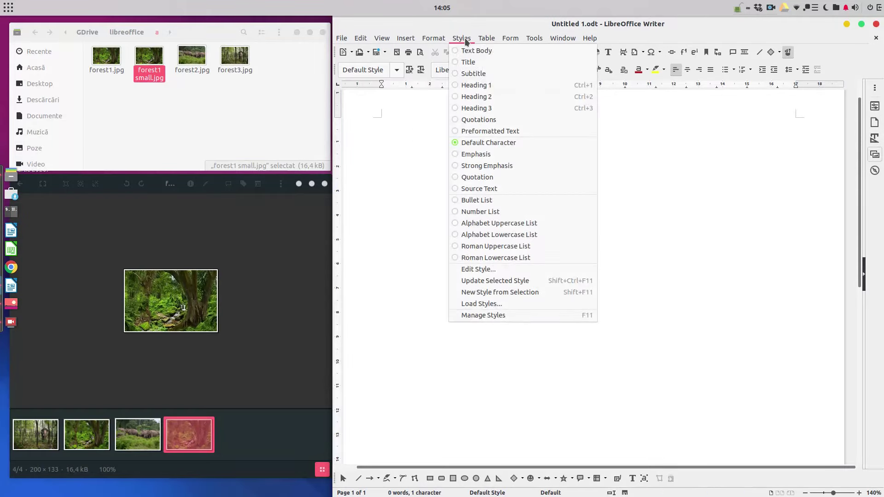
mouse_move(410, 41)
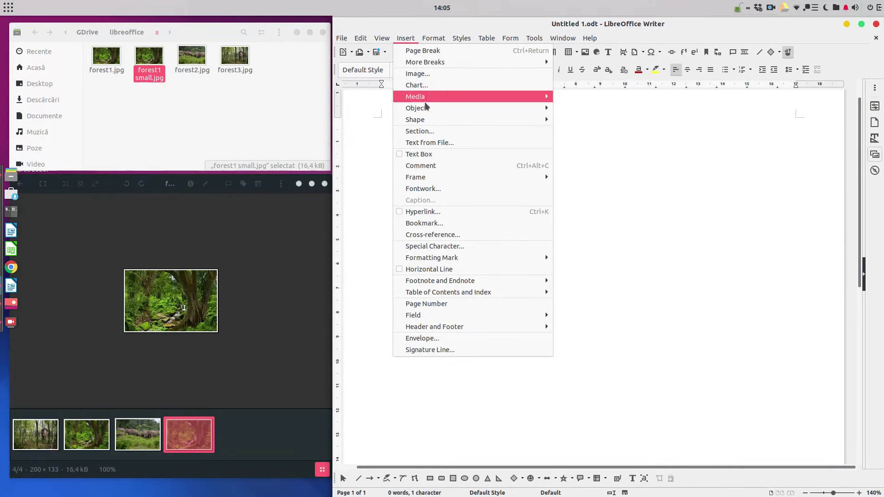
mouse_move(427, 109)
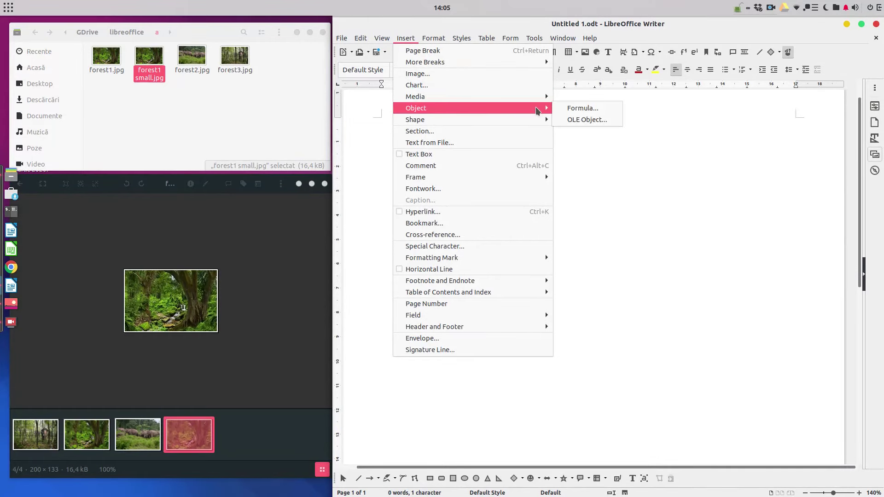
mouse_move(537, 96)
mouse_move(571, 109)
left_click(665, 108)
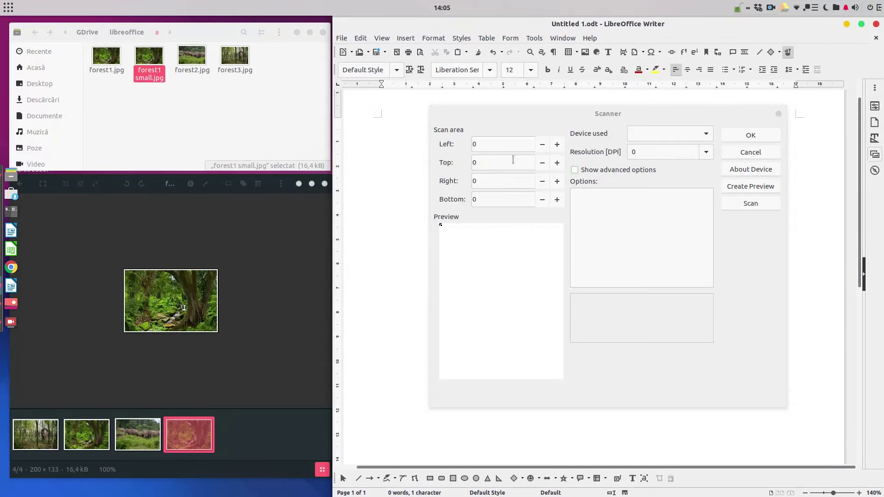
left_click(764, 152)
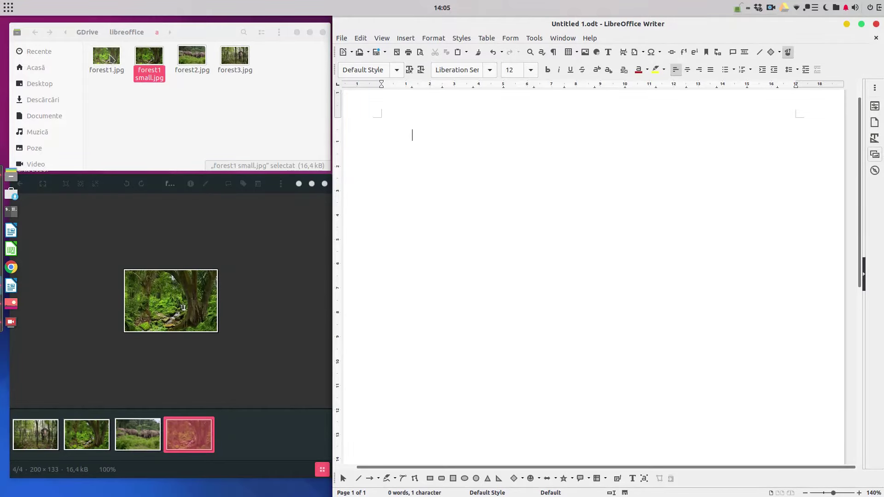
Step: Insert forest2.jpg into the document directly from the file manager window
left_click_drag(192, 56, 422, 153)
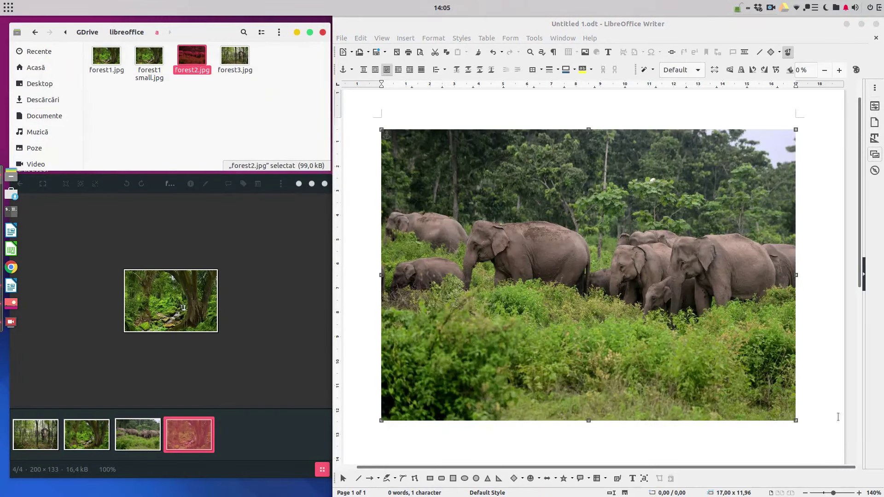
Step: Shrink the inserted elephant image proportionally to about 12.9 × 9.1 cm
left_click_drag(795, 420, 685, 309)
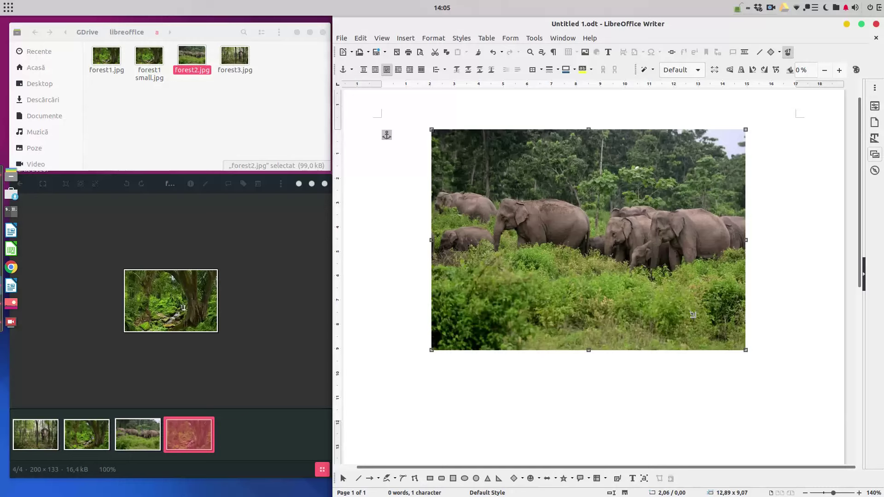
key("Escape")
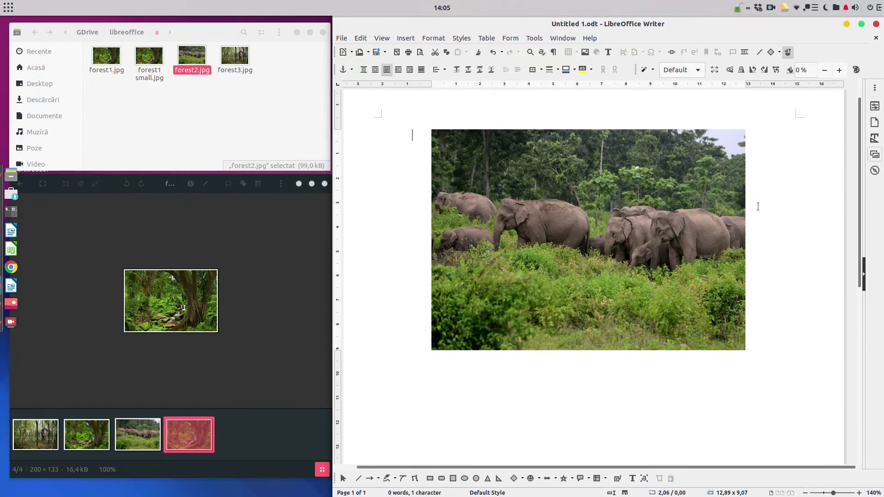
Step: Open the Aging filter for the elephant image, examine its settings and close the dialog
left_click(550, 229)
left_click(652, 70)
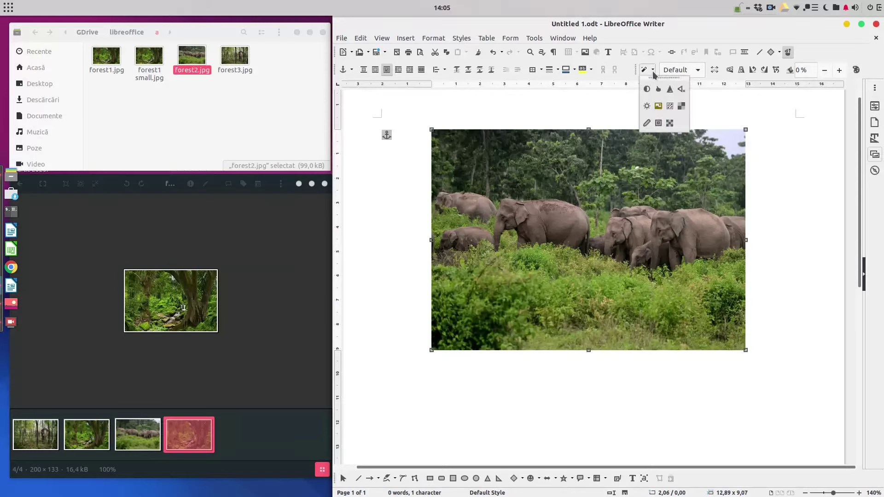
left_click(658, 106)
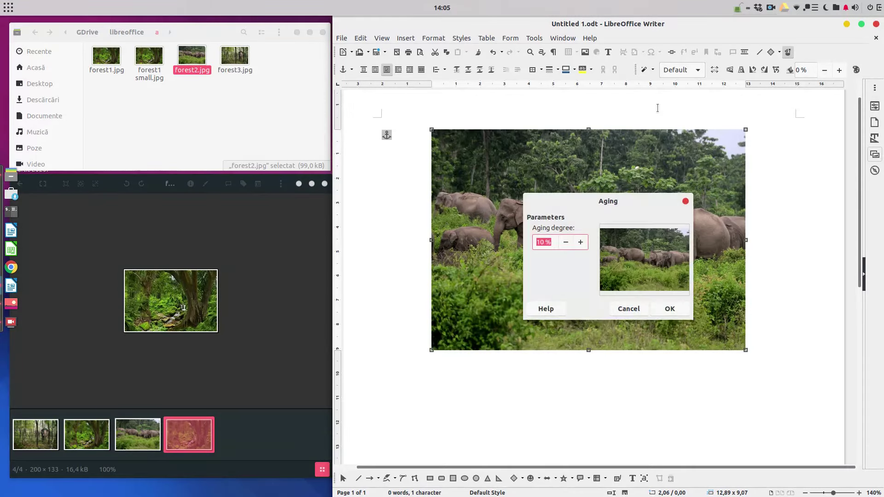
left_click(670, 309)
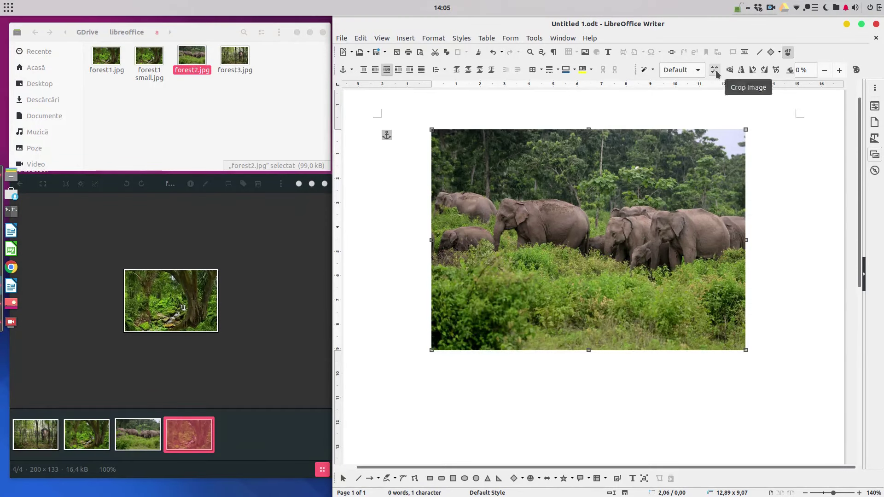
Step: Crop the elephant image on all four sides to about 6 × 3.3 cm around the large elephant
mouse_move(746, 129)
left_mouse_down()
mouse_move(654, 156)
mouse_move(626, 188)
left_mouse_up()
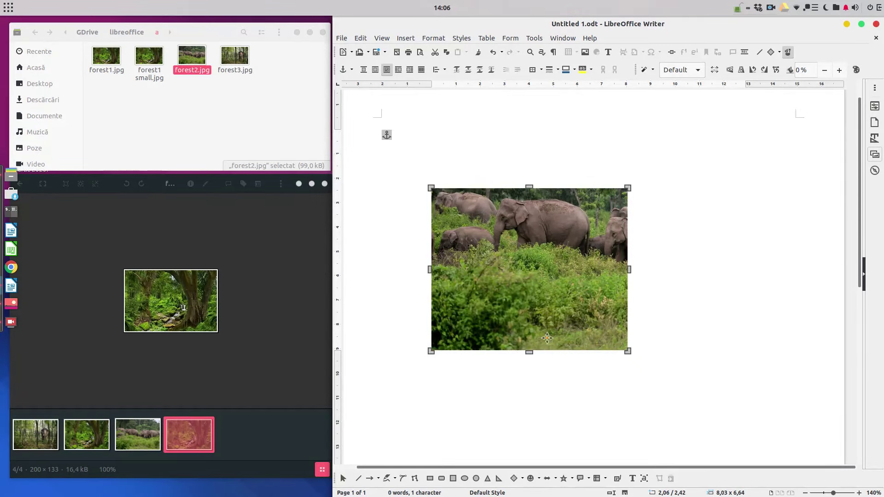
left_click_drag(529, 346, 529, 269)
left_click(427, 228)
left_click(443, 226)
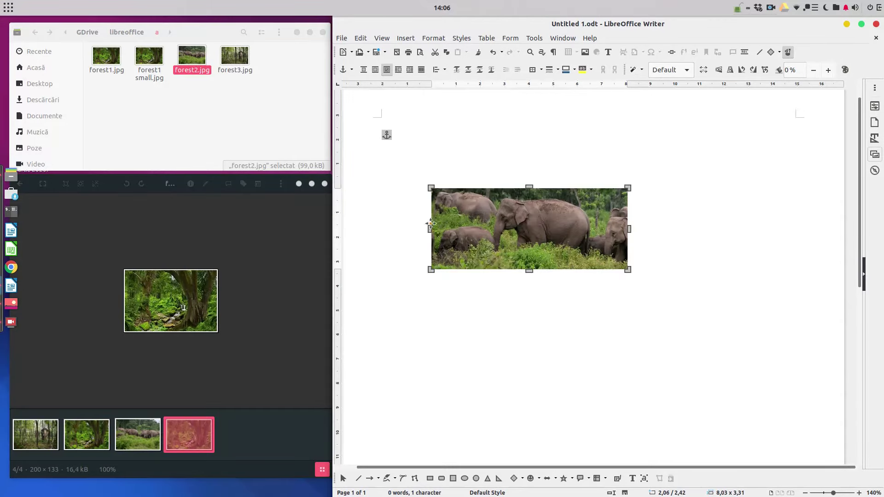
left_click_drag(428, 229, 480, 229)
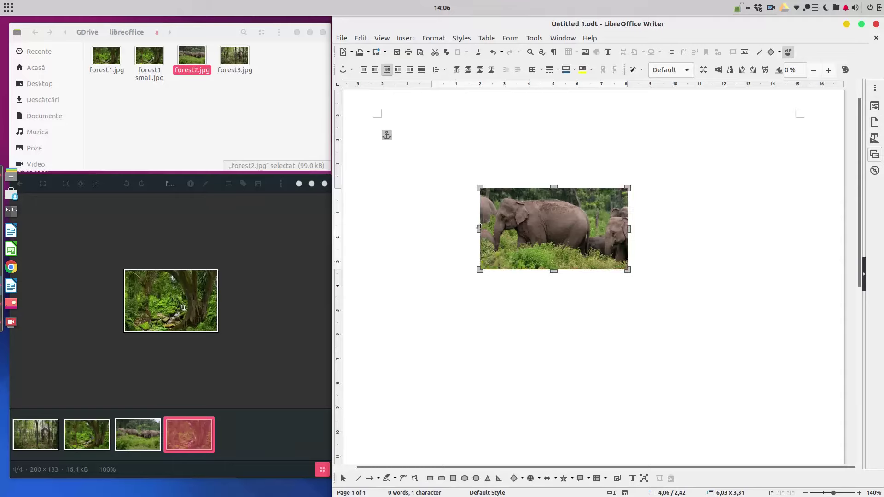
Step: Move the cropped elephant image up to the upper-left corner of the page's text area
left_click(681, 237)
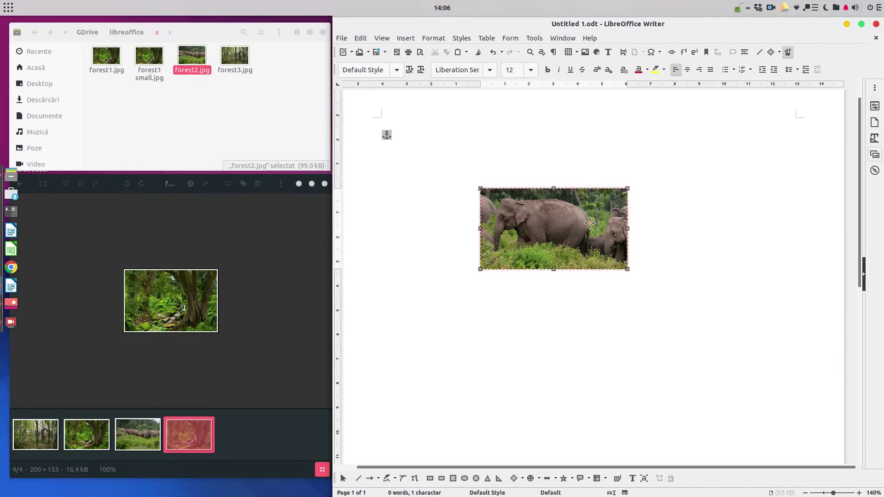
left_click_drag(599, 230, 513, 173)
left_click(592, 174)
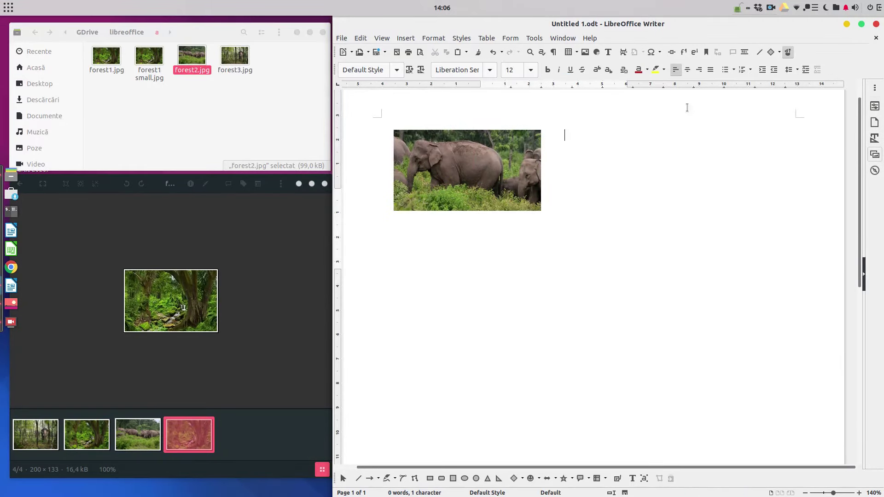
Step: Examine the colour mode options available for the cropped image without choosing one
left_click(527, 170)
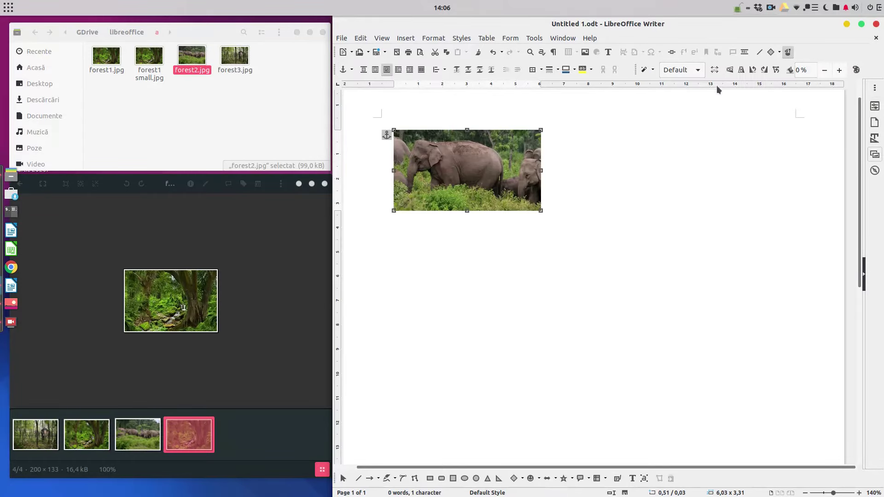
left_click(698, 70)
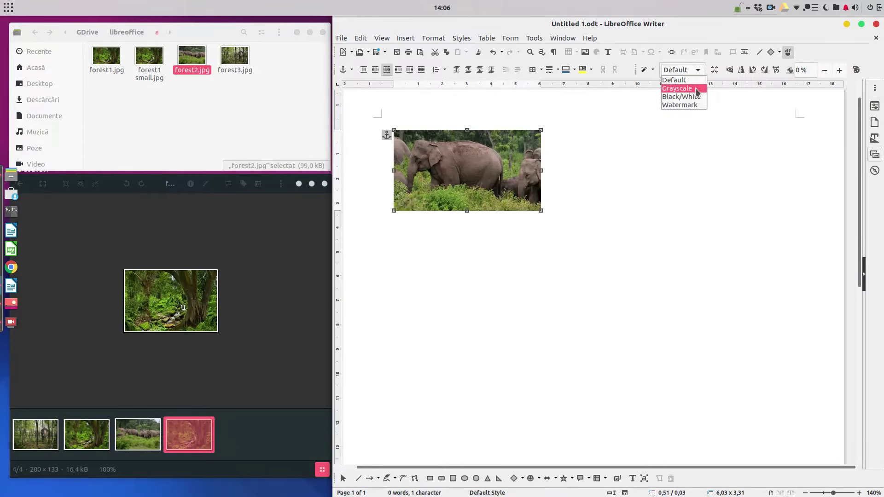
left_click(686, 154)
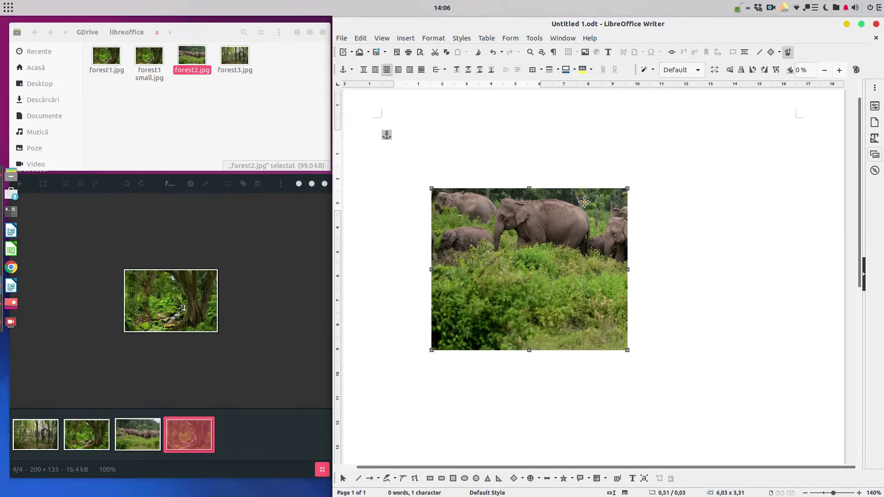
Step: Undo the move and the crops of the elephant image
left_click(519, 352)
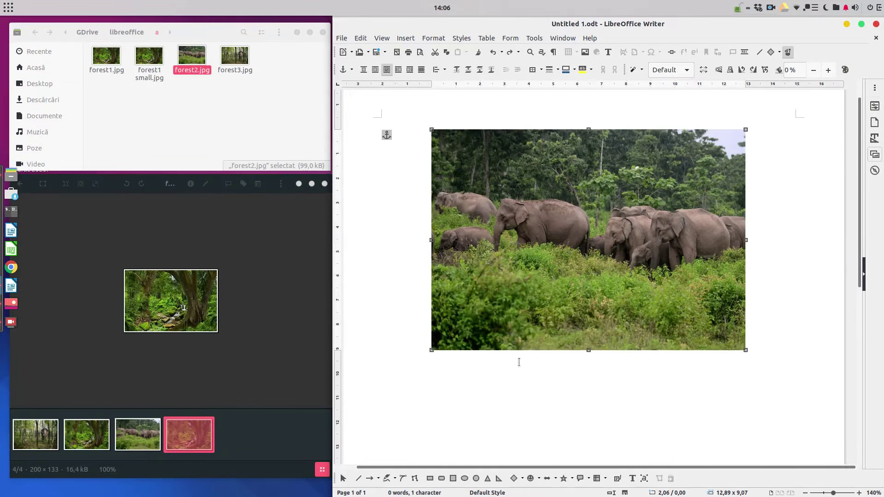
left_click(529, 294)
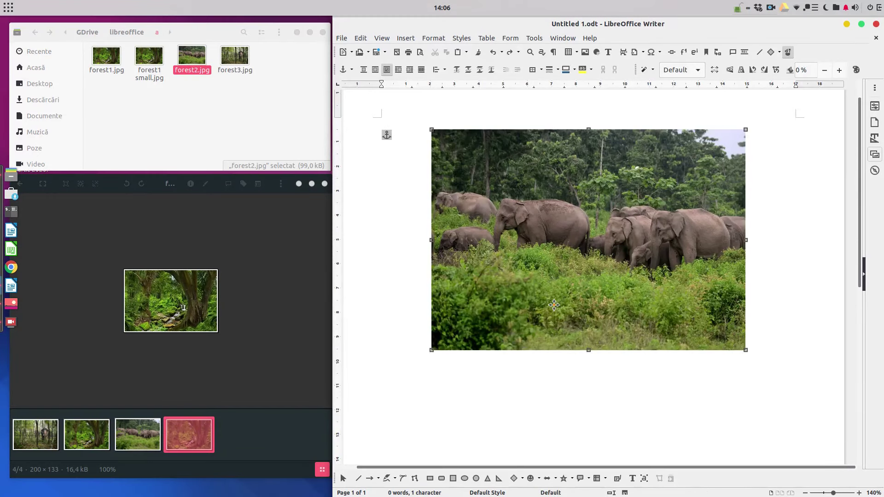
left_click(462, 382)
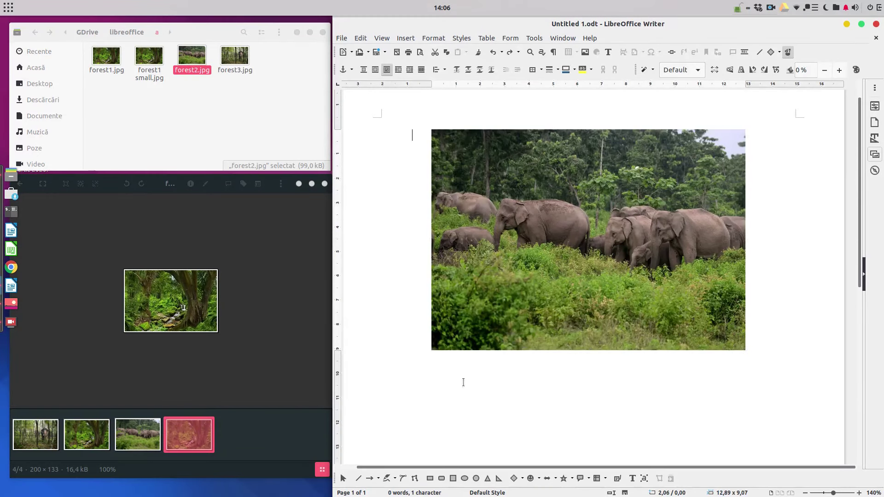
Step: Anchor the elephant image as a character
left_click(492, 272)
right_click(502, 240)
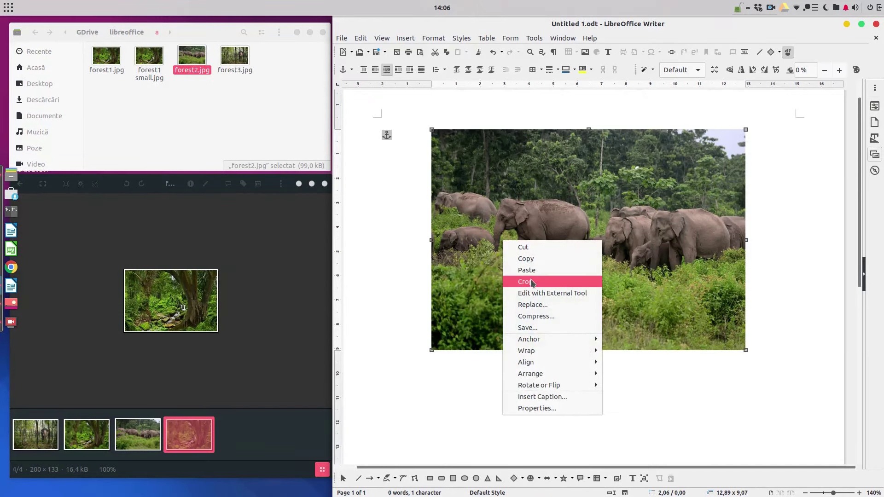
mouse_move(564, 340)
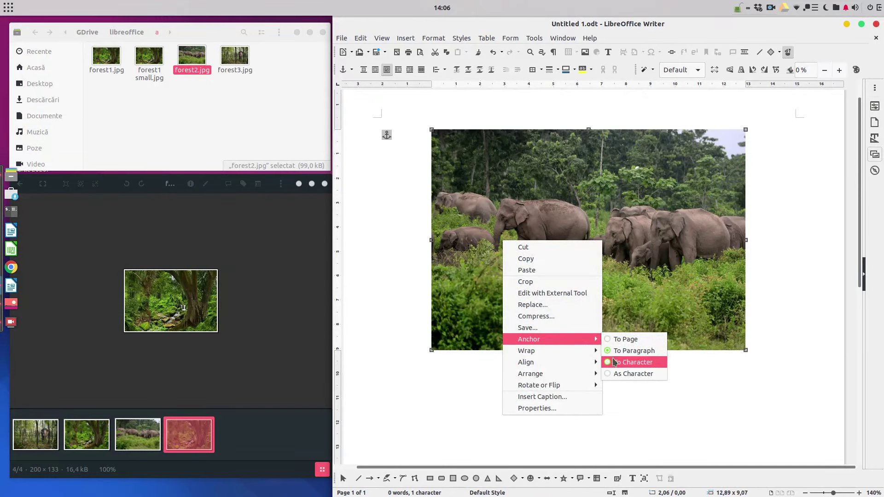
left_click(615, 362)
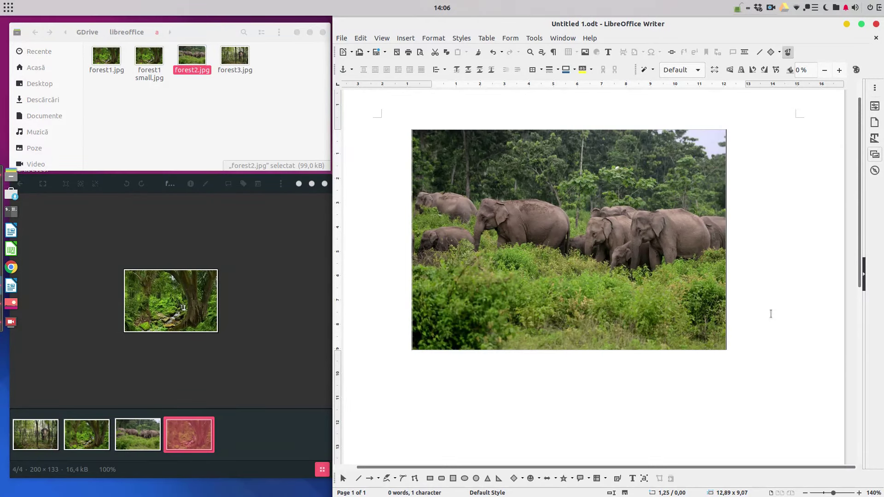
Step: Insert a dummy text paragraph below the image, starting with "He heard quiet steps behind him"
left_click(770, 312)
type("He heard quiet steps behind him. That didn't bode well. Who could be following him this late at night and in this deadbeat part of town? And at this particular moment, just after he pulled off the big time and was making off with the greenbacks. Was there another crook who'd had the same idea, and was now watching him and waiting for a chance to grab the fruit of his labor? Or did the steps behind him mean that one of many law officers in town was on to him and just waiting to pounce and snap those cuffs on his wrists? He nervously looked all around. Suddenly he saw the alley. Like lightning he darted off to the left and disappeared between the two warehouses almost falling over the trash can lying in the middle of the sidewalk. He tried to nervously tap his way along in the inky darkness and suddenly stiffened: it was a dead-end, he would have to go back the way he had come. The steps got louder and louder, he saw the black outline of a figure coming around the corner. Is this the end of the line? he thought pressing himself back against the wall trying to make himself invisible in the dark, was all that planning and energy wasted? He was dripping with sweat now, cold and wet, he could smell the fear coming off his clothes. Suddenly next to him, with a barely noticeable squeak, a door swung quietly to and fro in the night's breeze. Could this be the haven he'd prayed for? Slowly he slid toward the door, pressing himself more and more into the wall, into the dark, away from his enemy. Would this door save his hide?\\n")
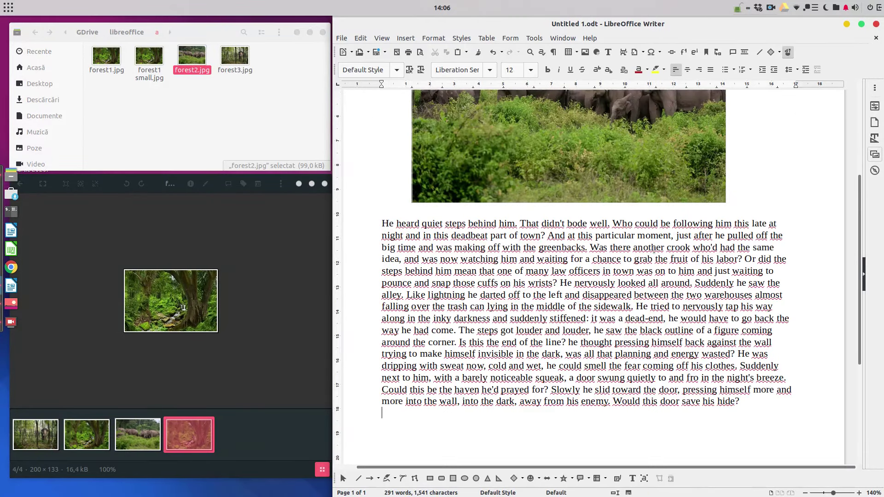
Step: Set the language of the whole document's text to None so that spelling is not checked
key("ctrl+a")
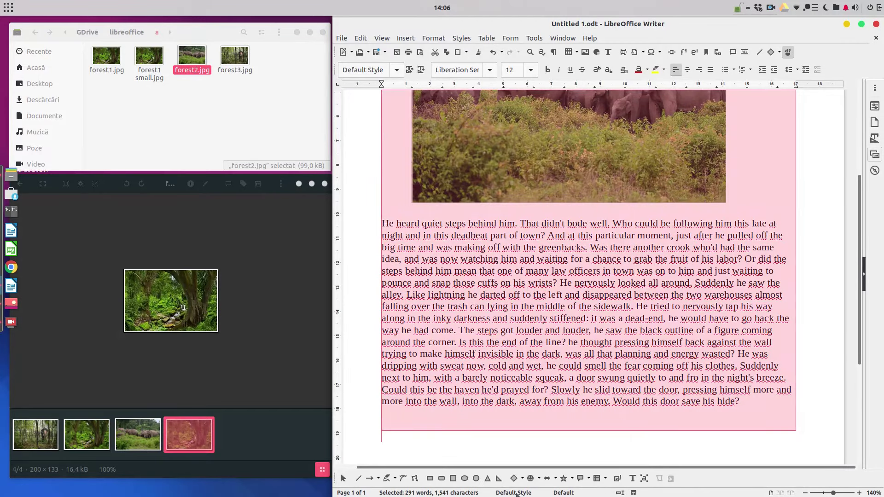
left_click(567, 492)
left_click(583, 450)
left_click(576, 341)
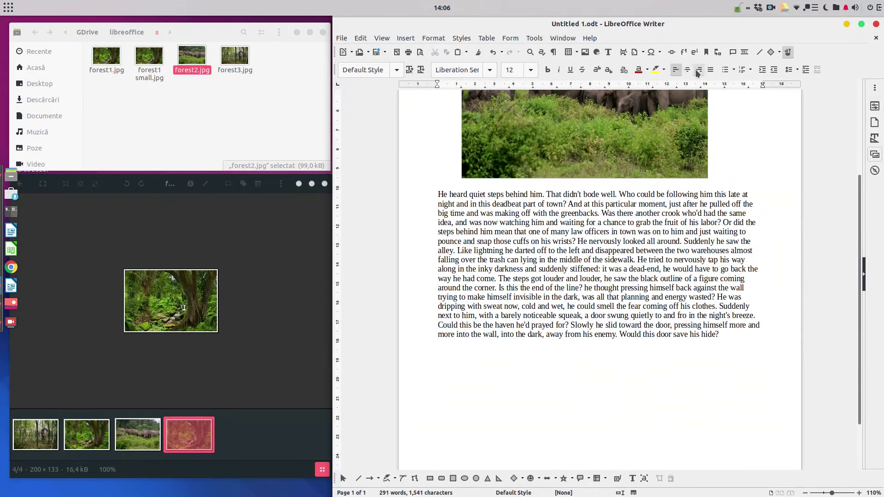
Step: Justify the dummy text paragraph below the image
left_click(710, 69)
left_click_drag(646, 278, 651, 279)
scroll(652, 293, "up", 5)
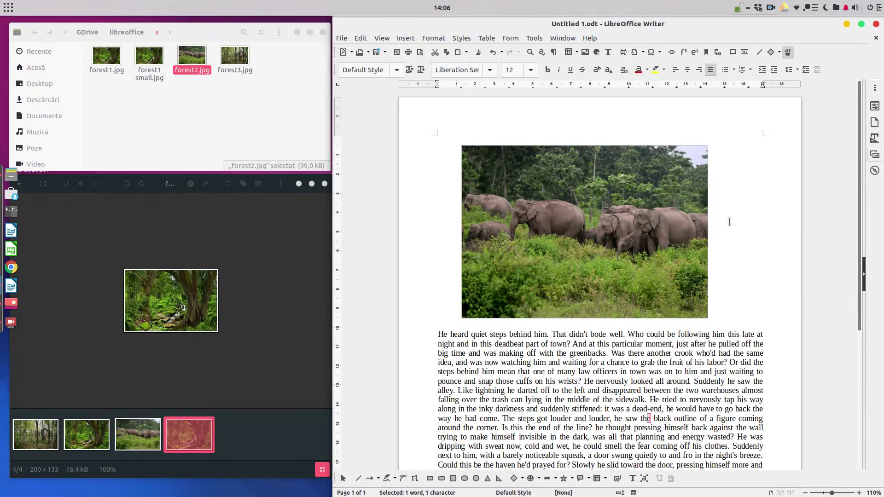
scroll(617, 225, "down", 1)
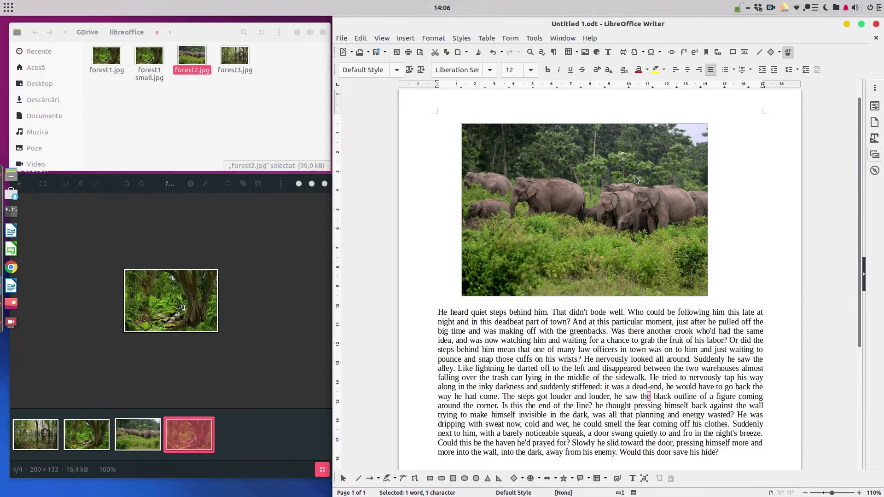
Step: Set the elephant image's colour mode to Grayscale and deselect the image
left_click_drag(595, 233, 556, 212)
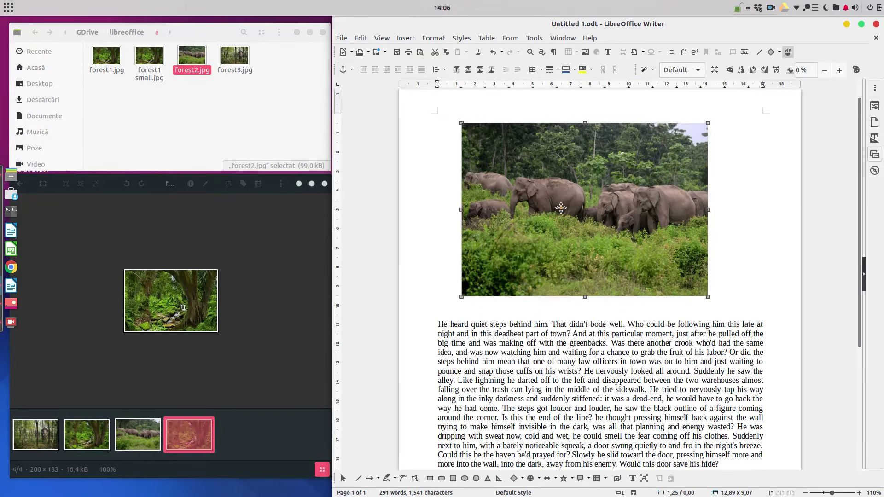
key("Escape")
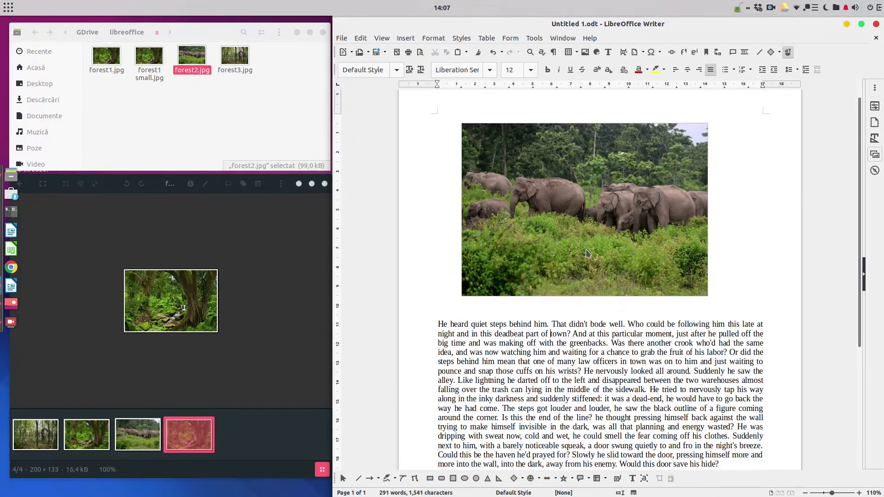
left_click(620, 191)
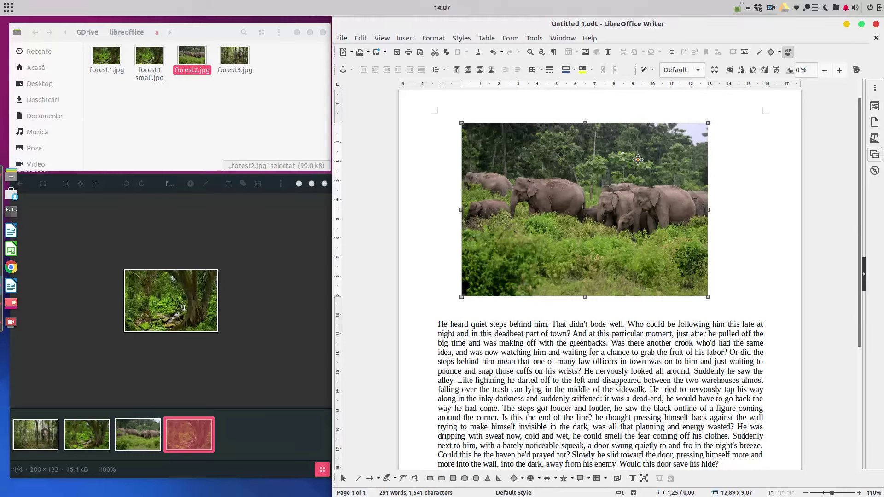
left_click(698, 70)
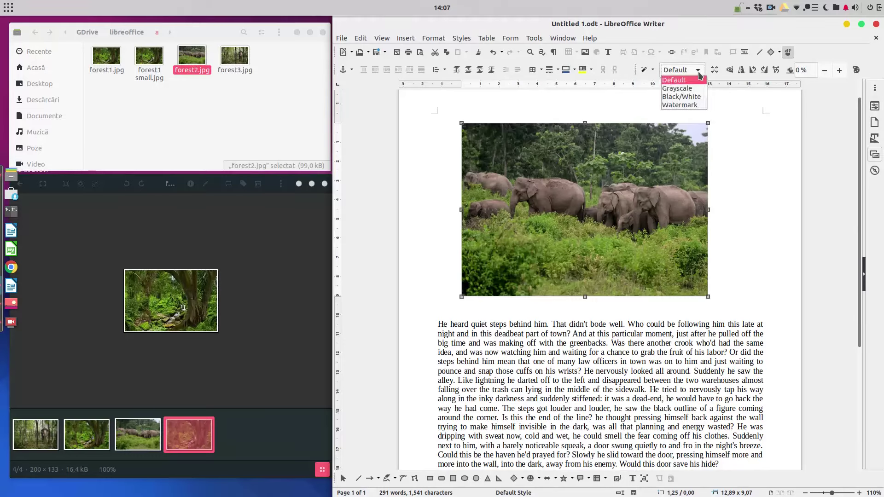
left_click(680, 89)
left_click(712, 202)
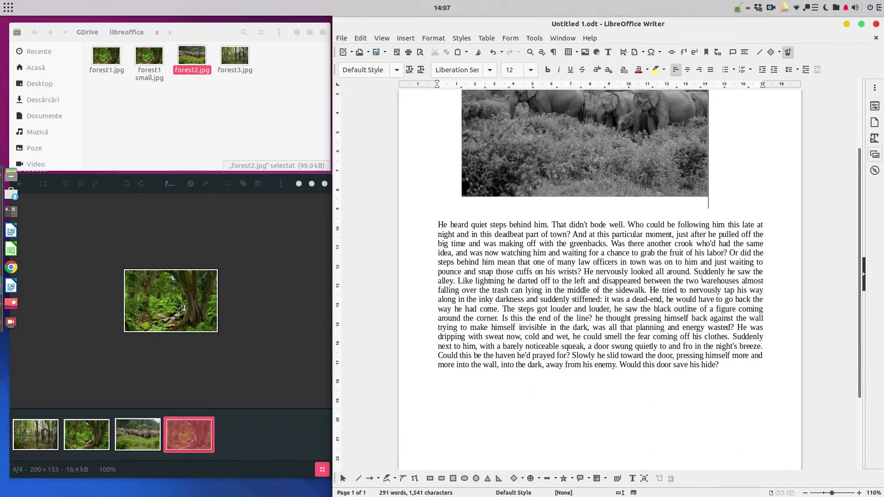
scroll(668, 267, "up", 1)
left_click(656, 261)
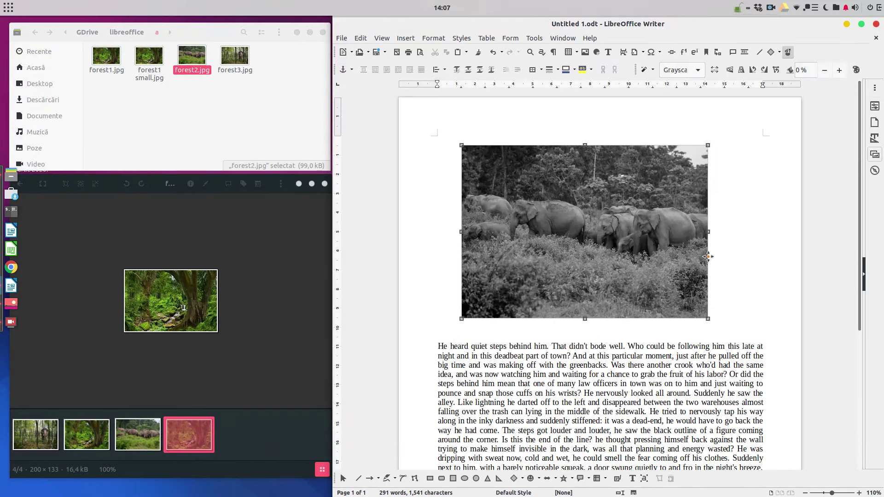
left_click_drag(656, 261, 589, 232)
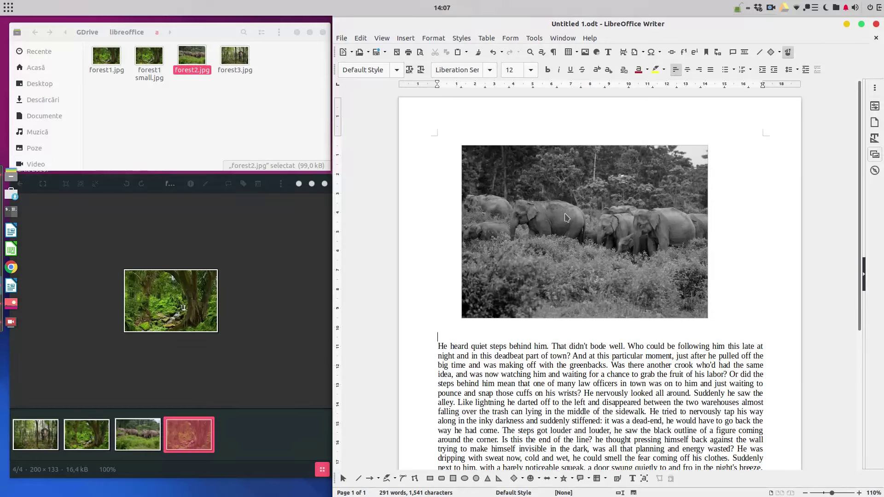
left_click(593, 228)
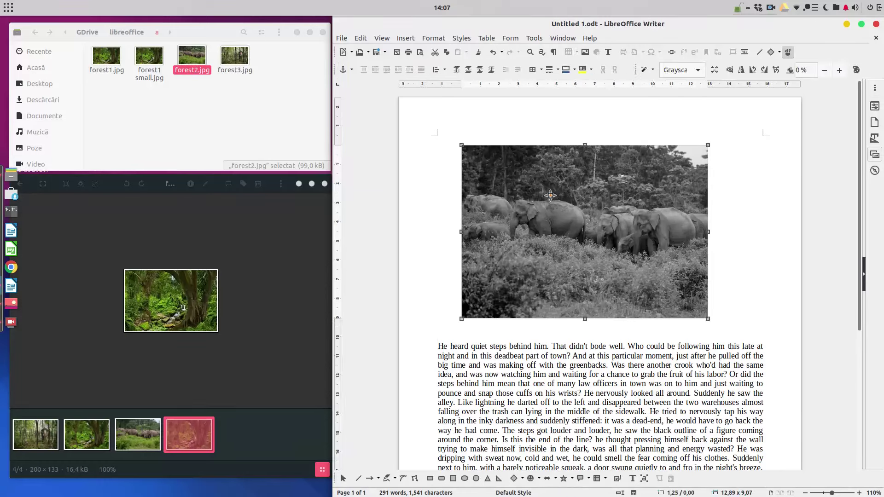
left_click(404, 39)
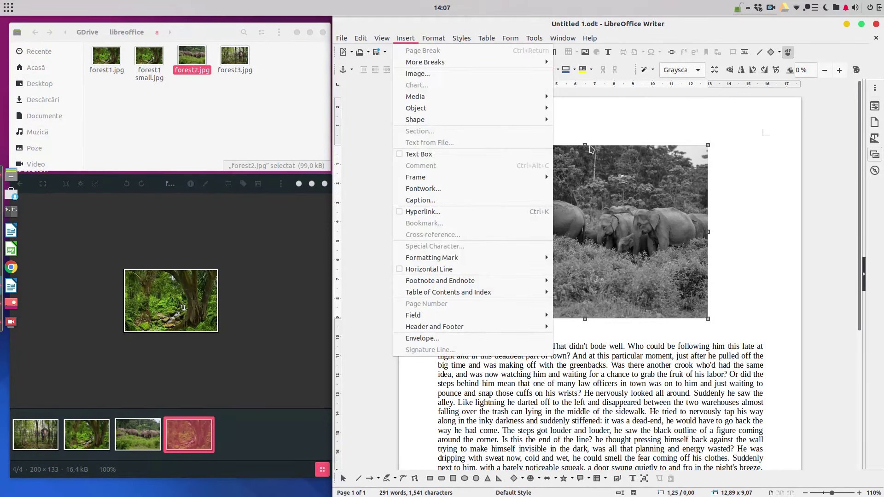
left_click(576, 174)
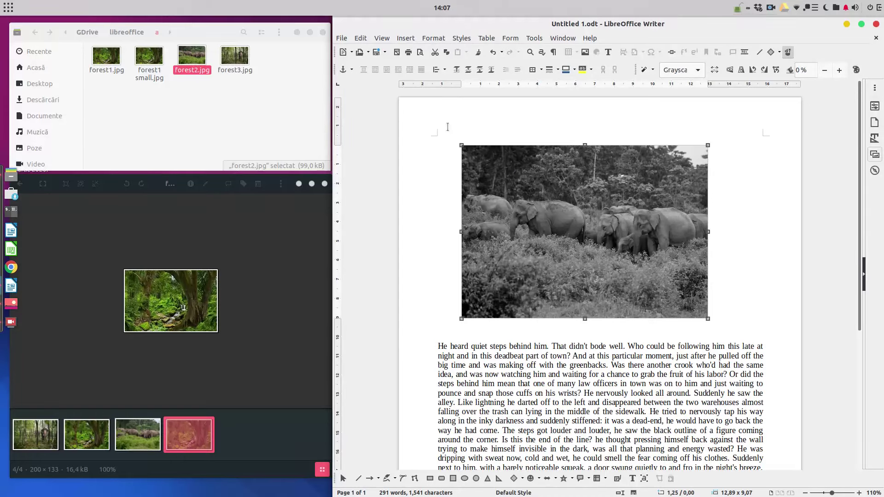
right_click(233, 59)
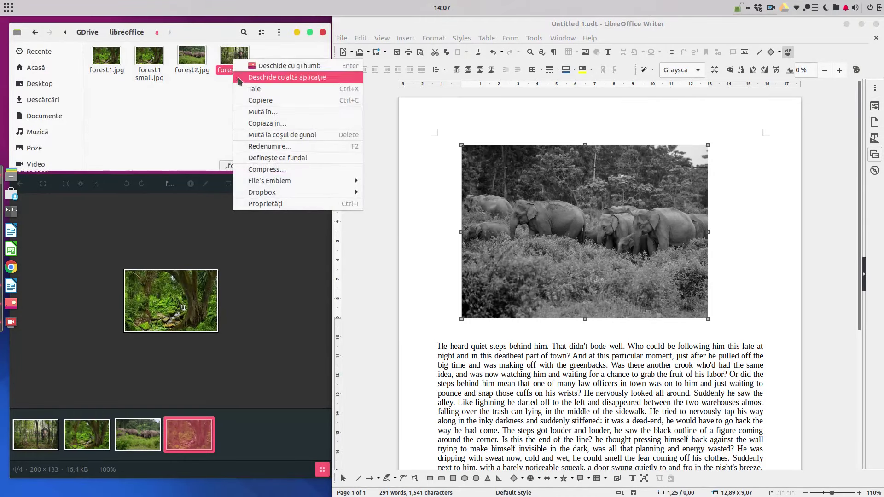
left_click(513, 164)
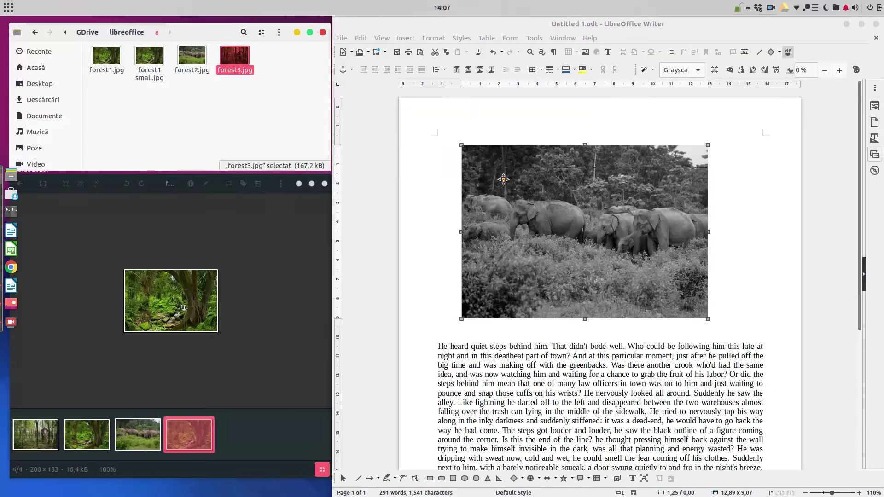
left_click(402, 40)
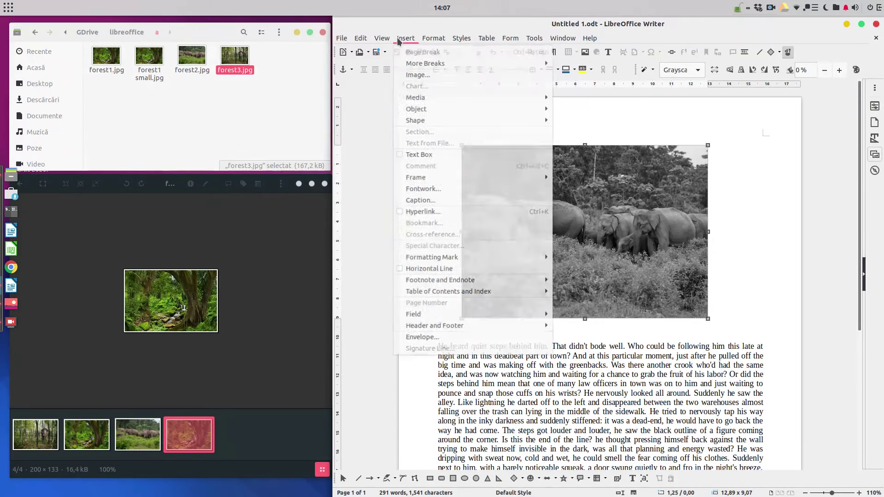
mouse_move(419, 96)
mouse_move(592, 109)
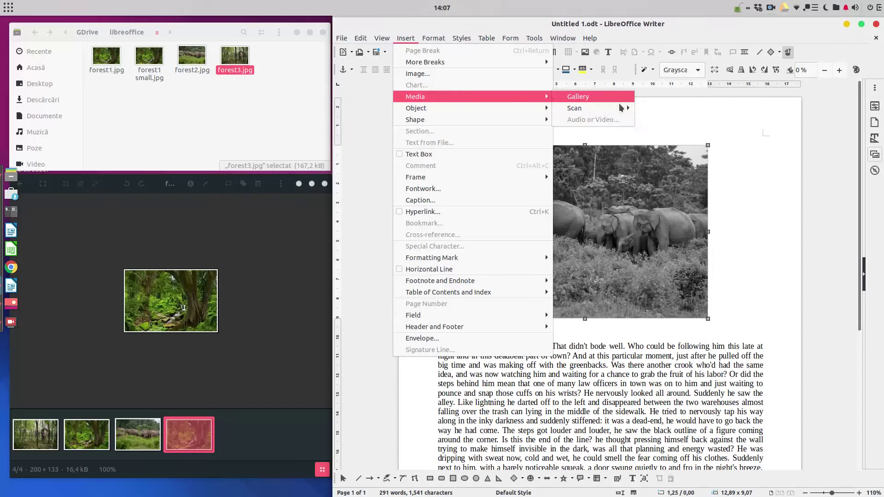
left_click(737, 190)
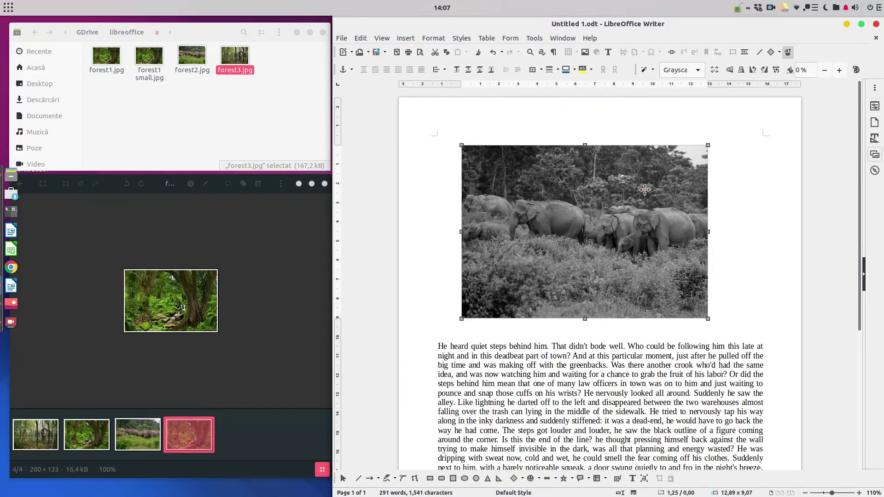
Step: Insert the blue arrow from the Gallery's Arrows theme above the text and delete the elephant image
left_click(406, 38)
mouse_move(444, 107)
left_click(567, 94)
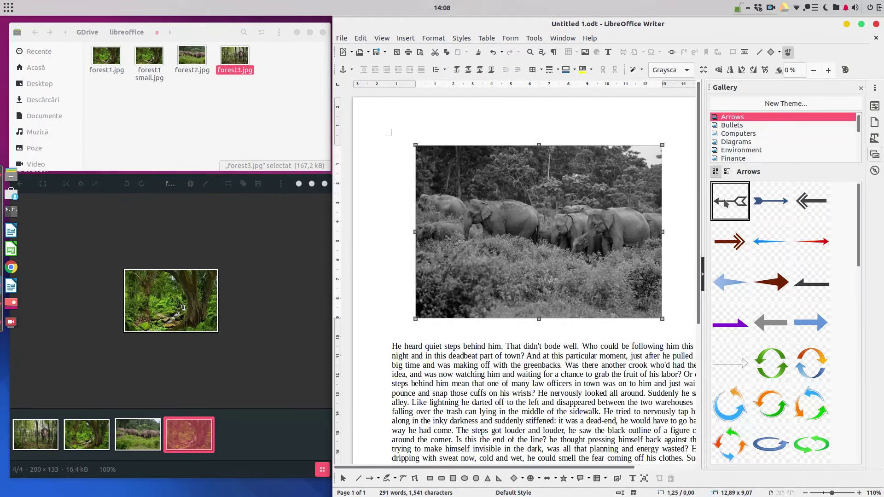
left_click(876, 155)
left_click(875, 155)
left_click_drag(772, 208, 533, 205)
key("Delete")
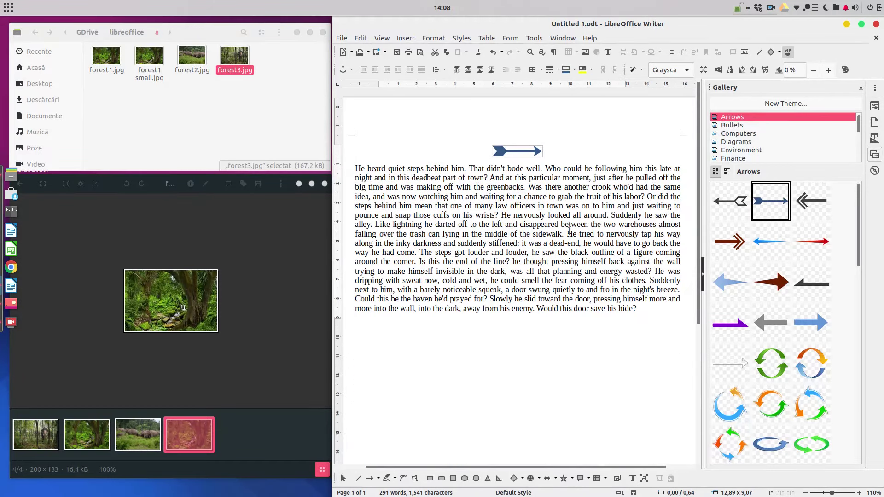
Step: Insert the first image of the Gallery's Computers theme and position it within the text paragraph
left_click(751, 134)
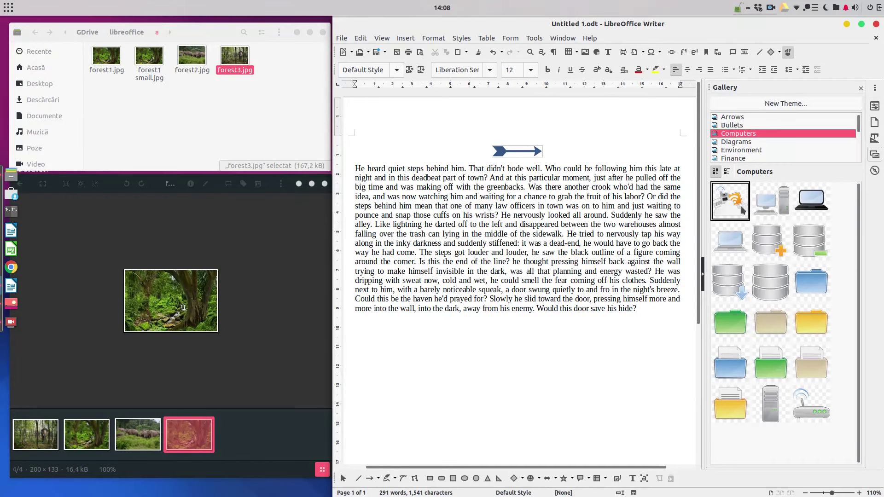
left_click_drag(731, 206, 527, 312)
left_click_drag(524, 349, 534, 280)
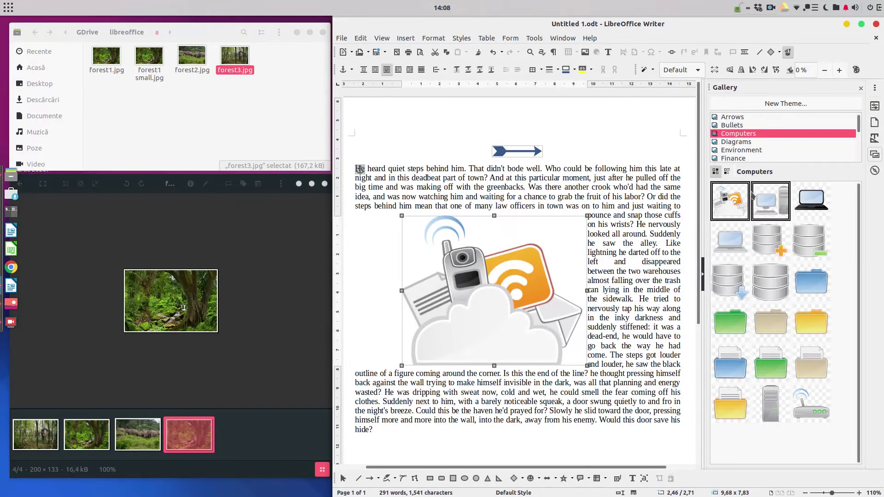
Step: Insert the bee image from the Gallery's Environment theme and delete the cloud image behind it
left_click(741, 150)
left_click_drag(731, 241, 552, 261)
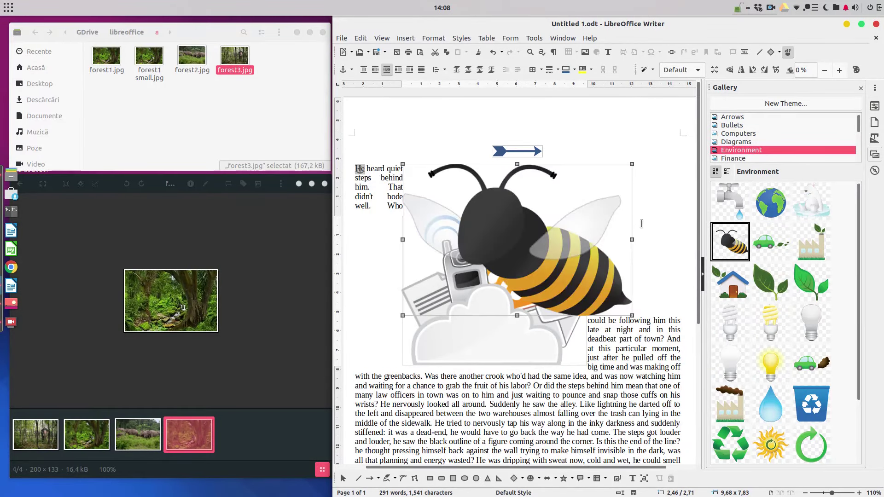
left_click(500, 341)
key("Delete")
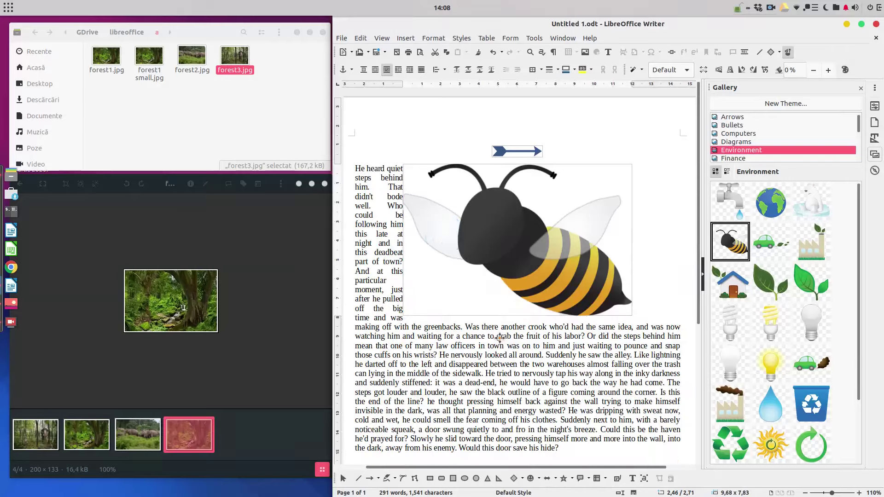
Step: Set the bee image's wrap spacing to 1 cm on the left, right, top and bottom
right_click(545, 282)
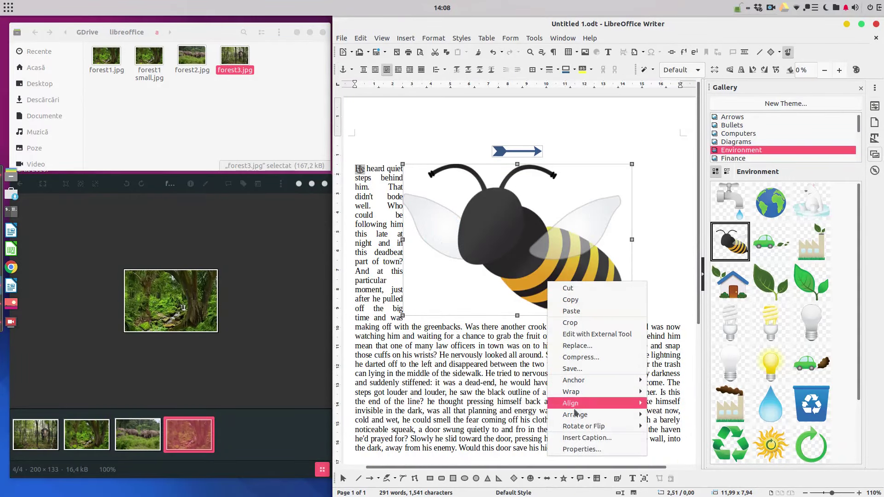
mouse_move(577, 430)
left_click(581, 448)
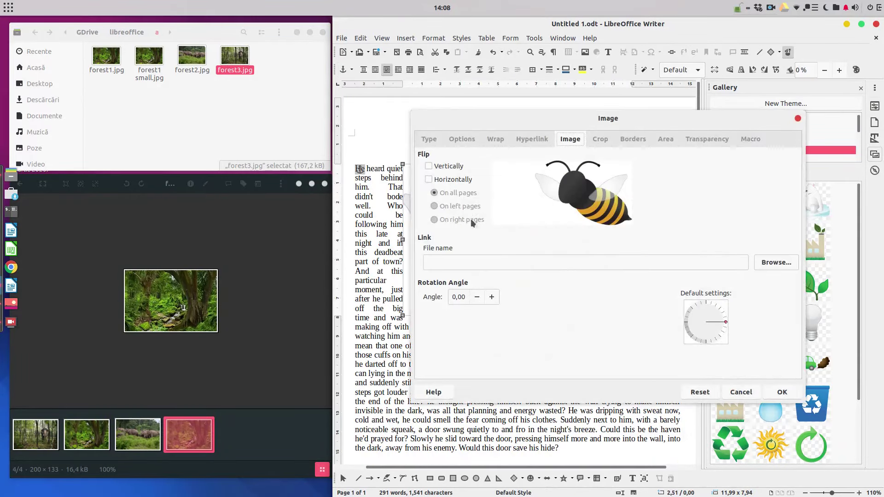
left_click(495, 139)
left_click(461, 275)
type("1")
key("Tab")
type("1")
key("Tab")
type("1")
key("Tab")
type("1")
key("Tab")
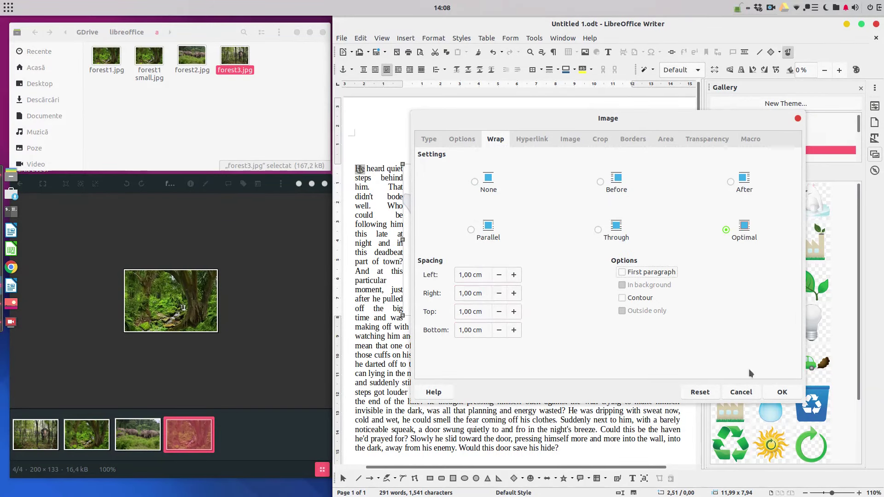
left_click(782, 391)
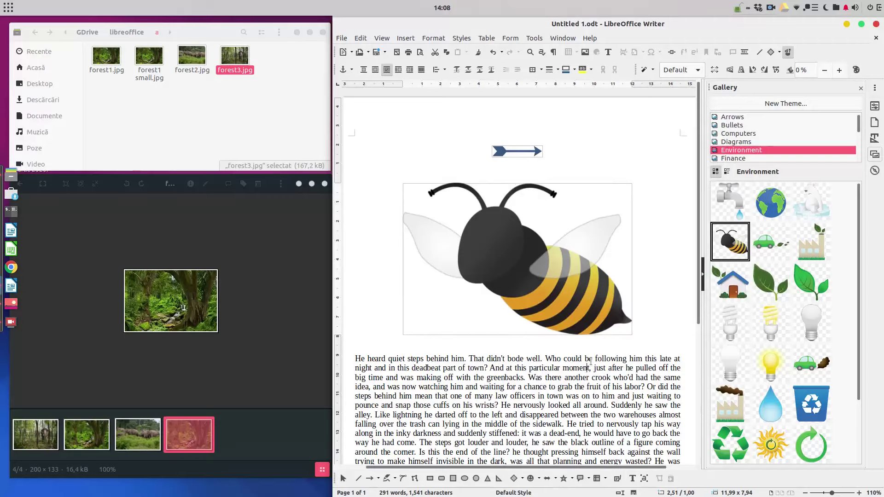
key("Escape")
Step: Move the bee image to the page's left margin so the text wraps along its right side
left_click_drag(574, 261, 523, 252)
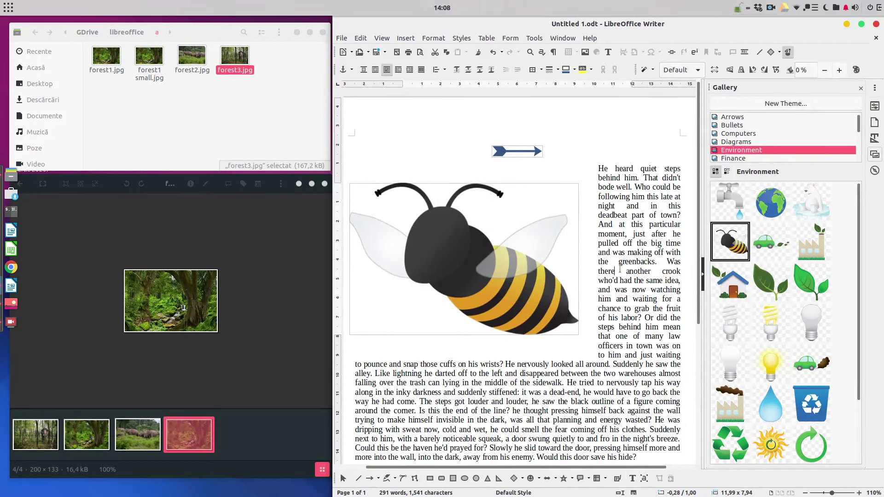
left_click(632, 276)
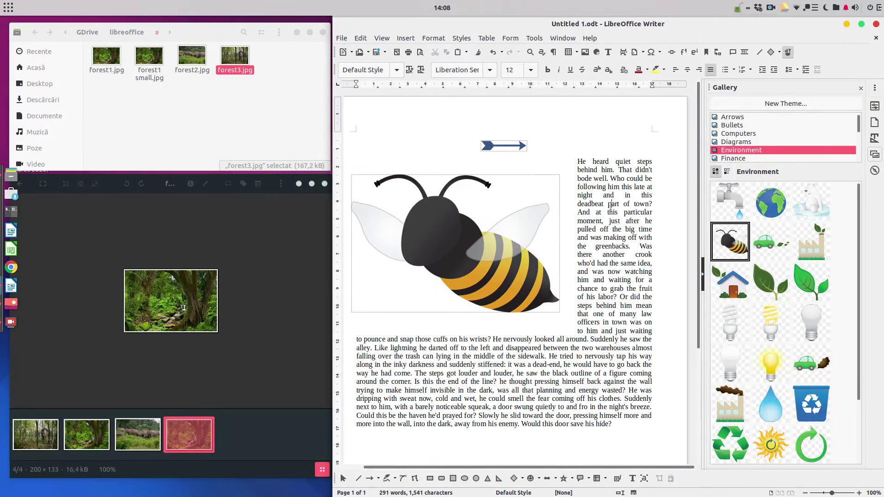
left_click(489, 198)
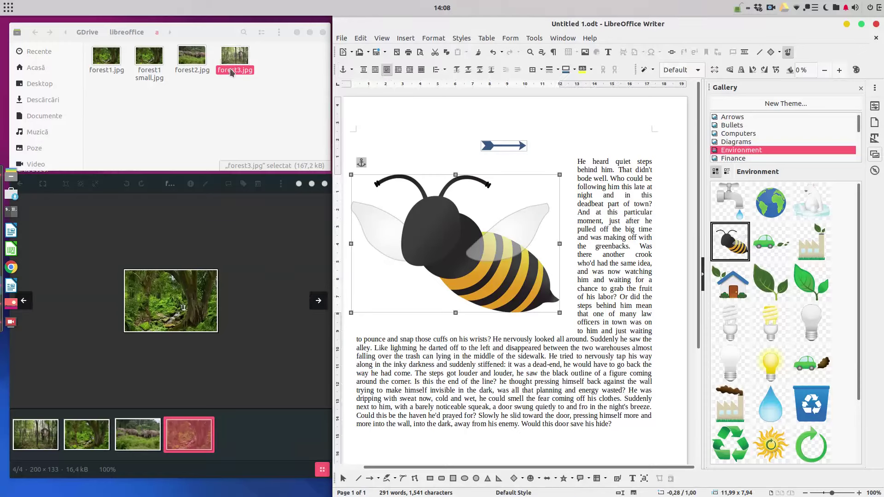
left_click(94, 443)
left_click(205, 445)
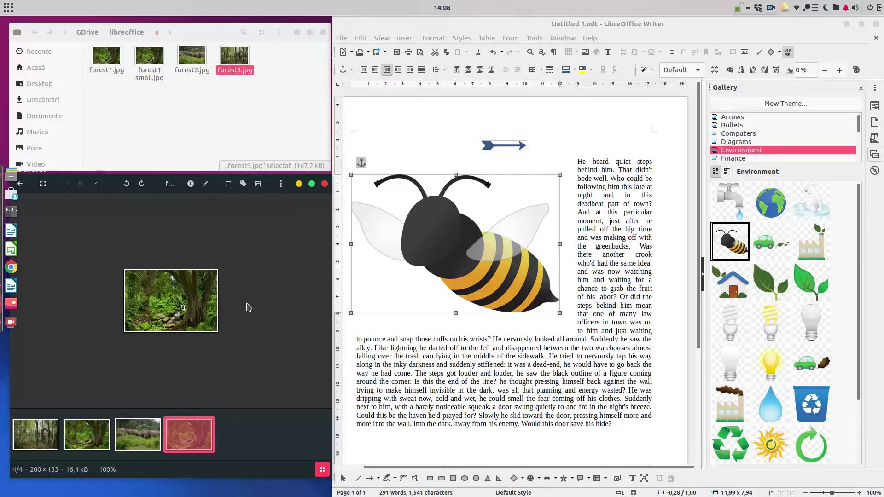
Step: Set the colour mode of both the bee image and the arrow image to Grayscale
right_click(461, 231)
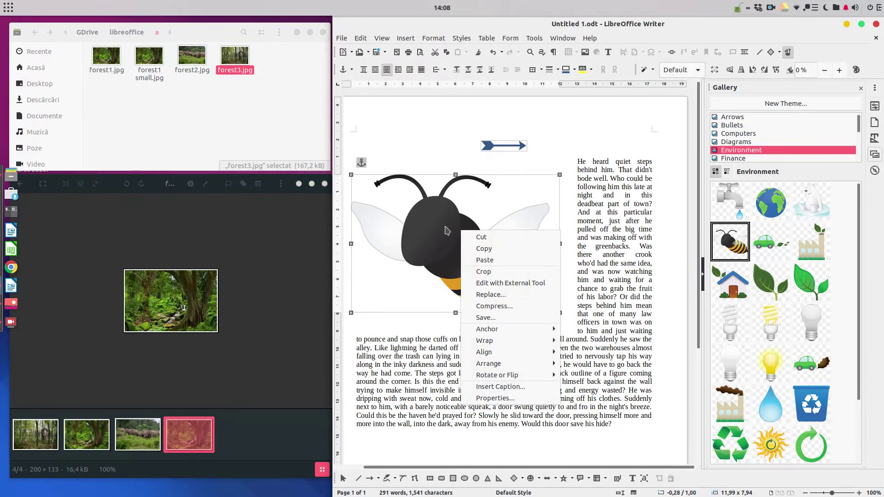
key("Escape")
left_click(680, 69)
left_click(677, 84)
left_click(503, 145)
left_click(682, 73)
left_click(677, 83)
left_click(609, 214)
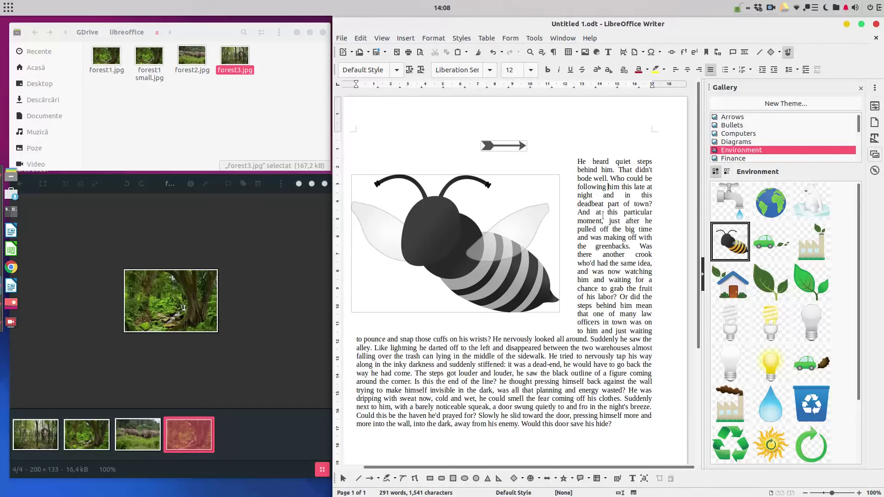
Step: Insert the faucet image from the Environment theme, shrink it to about 5.9 × 8 cm and place it to the right of the bee
left_click_drag(731, 201, 567, 167)
left_click_drag(532, 241, 583, 265)
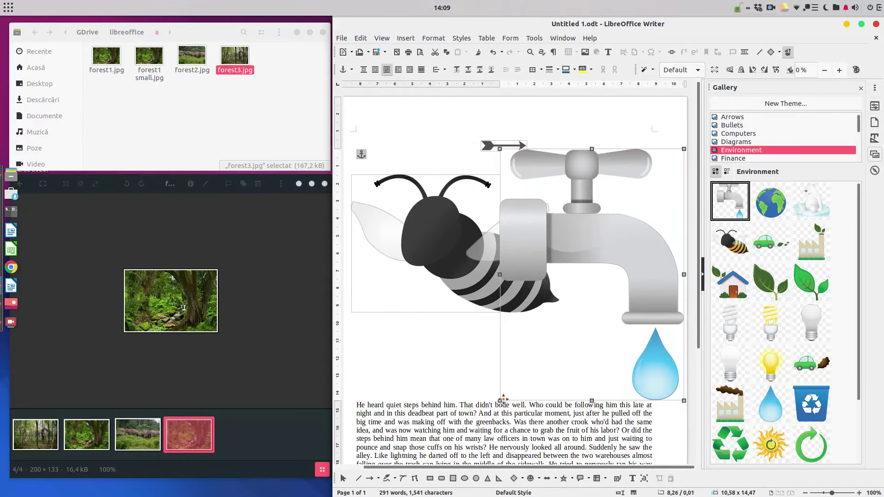
left_click_drag(501, 399, 581, 289)
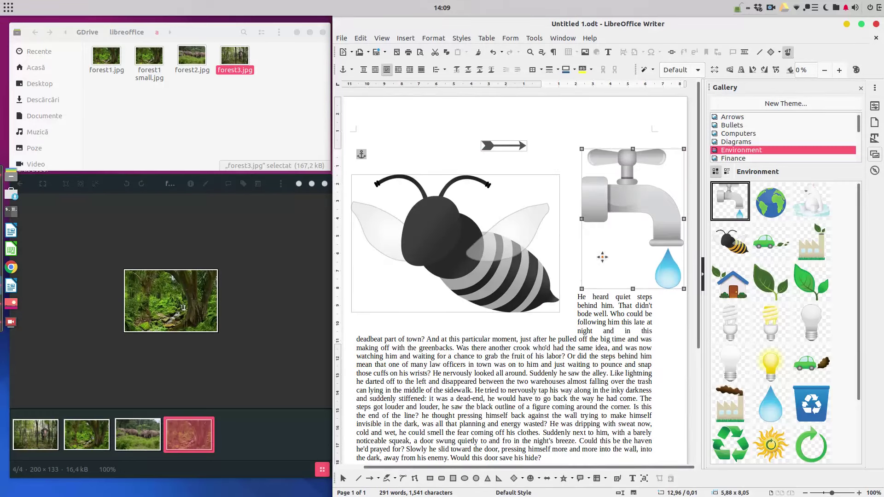
left_click_drag(625, 210, 614, 206)
Step: Set the faucet image's colour mode to Grayscale and deselect the image
left_click(682, 69)
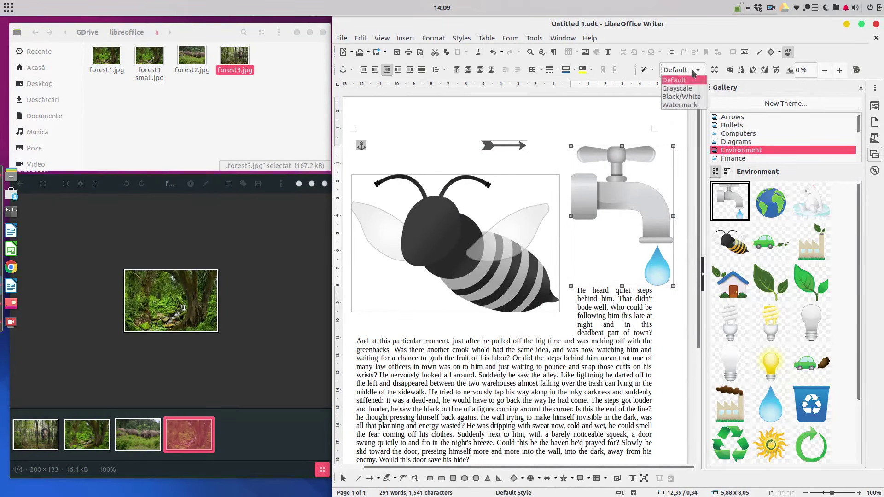
left_click(681, 88)
left_click(654, 369)
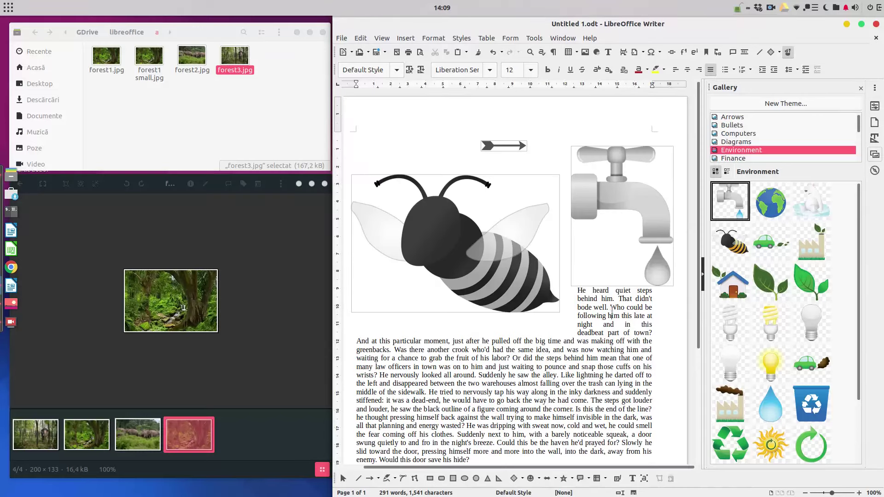
Step: Open the About LibreOffice information to check the installed version
left_click(589, 39)
left_click(609, 166)
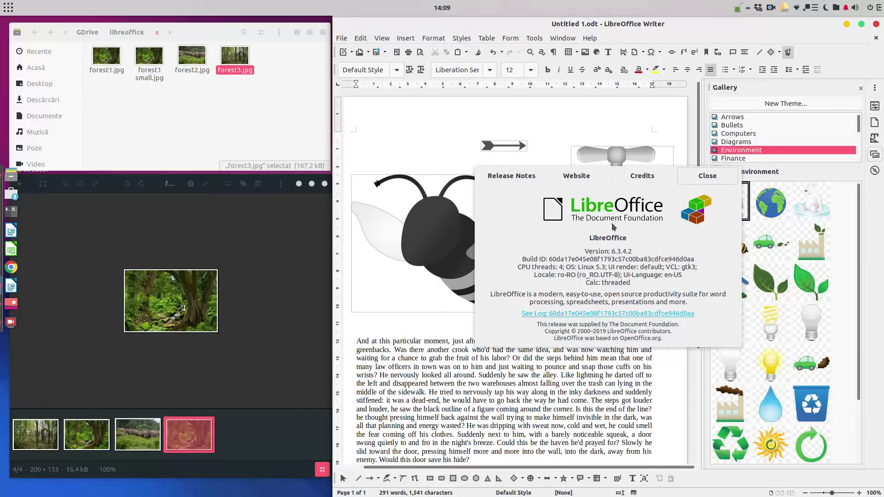